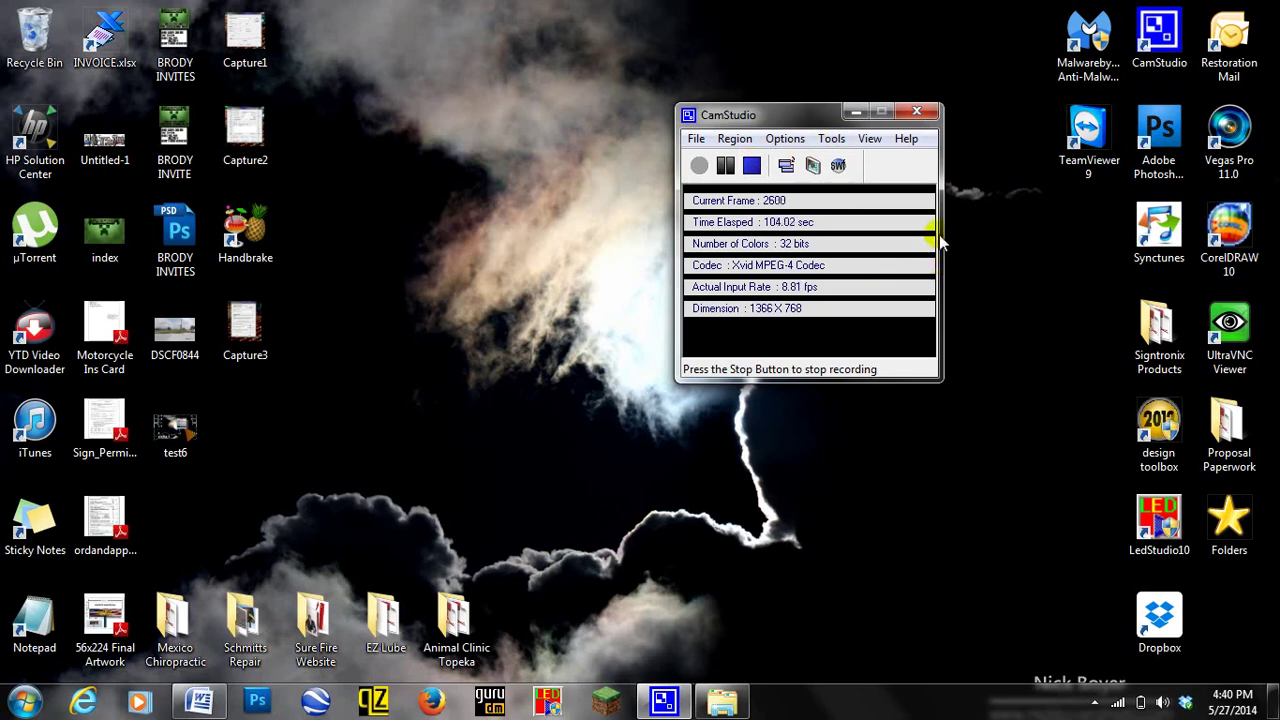
Open CamStudio's video options and review the available compressors, keeping Xvid MPEG-4 Codec
left_click(786, 139)
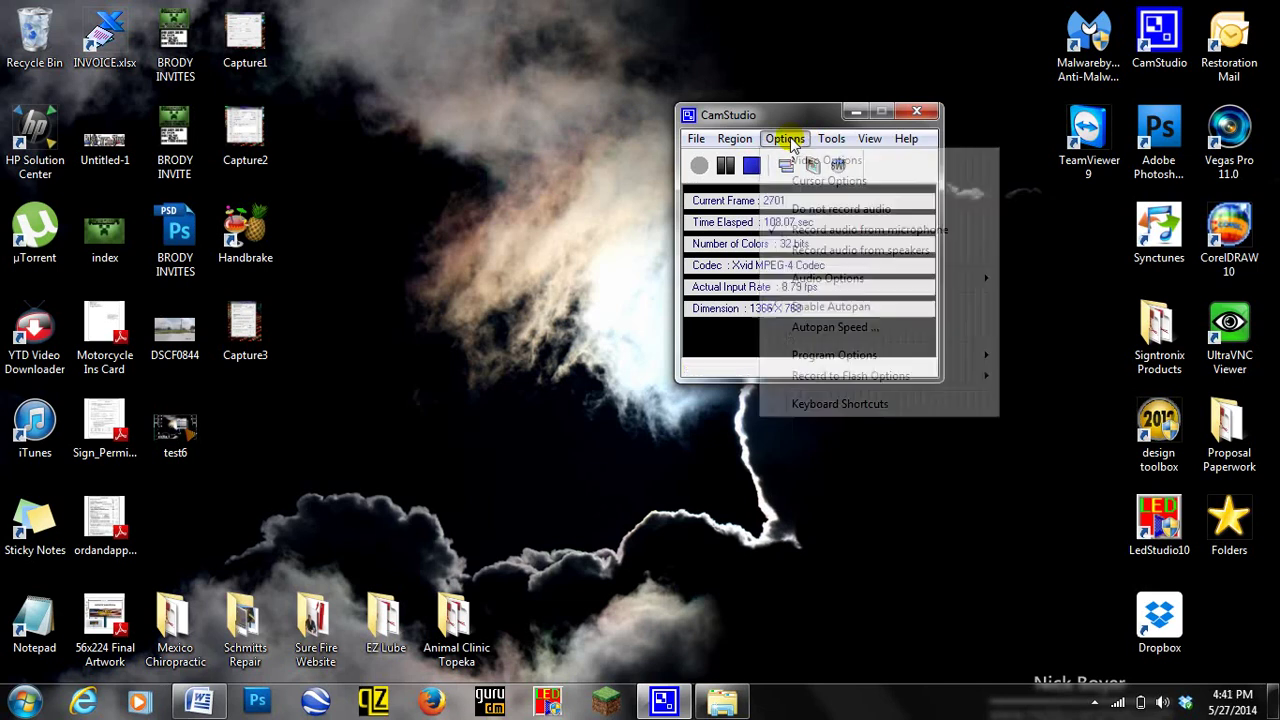
left_click(808, 160)
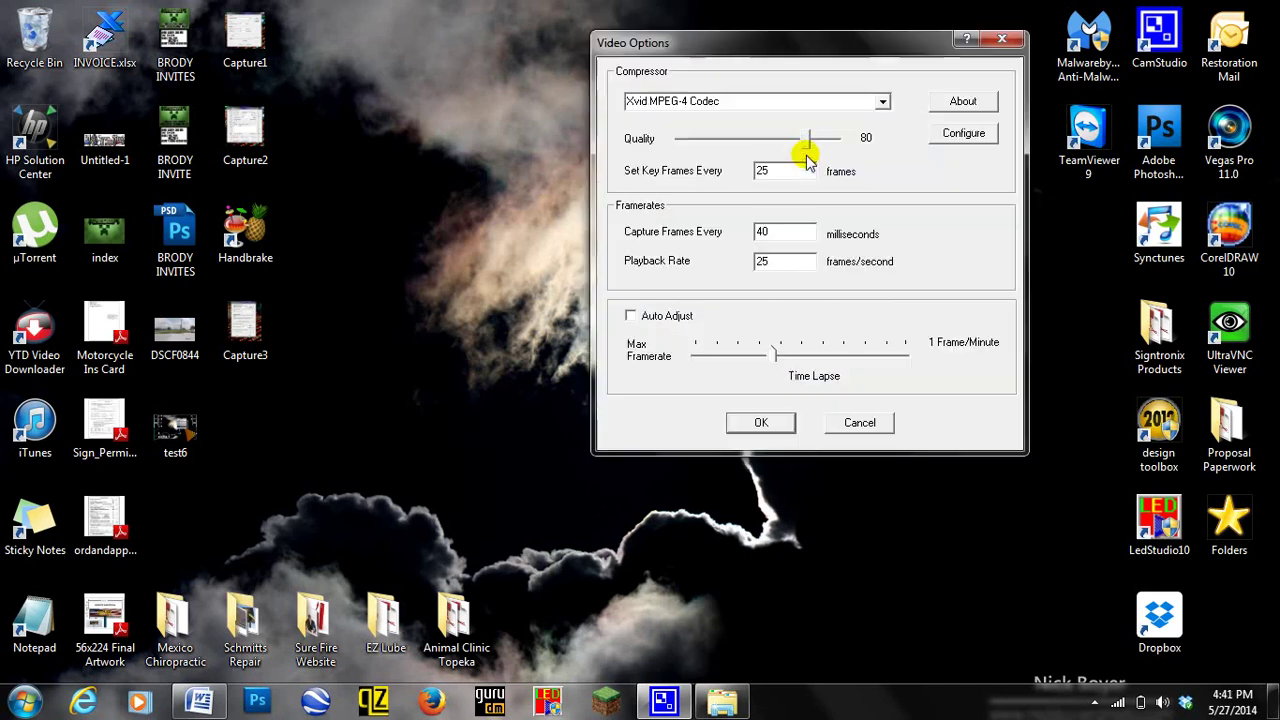
left_click(883, 103)
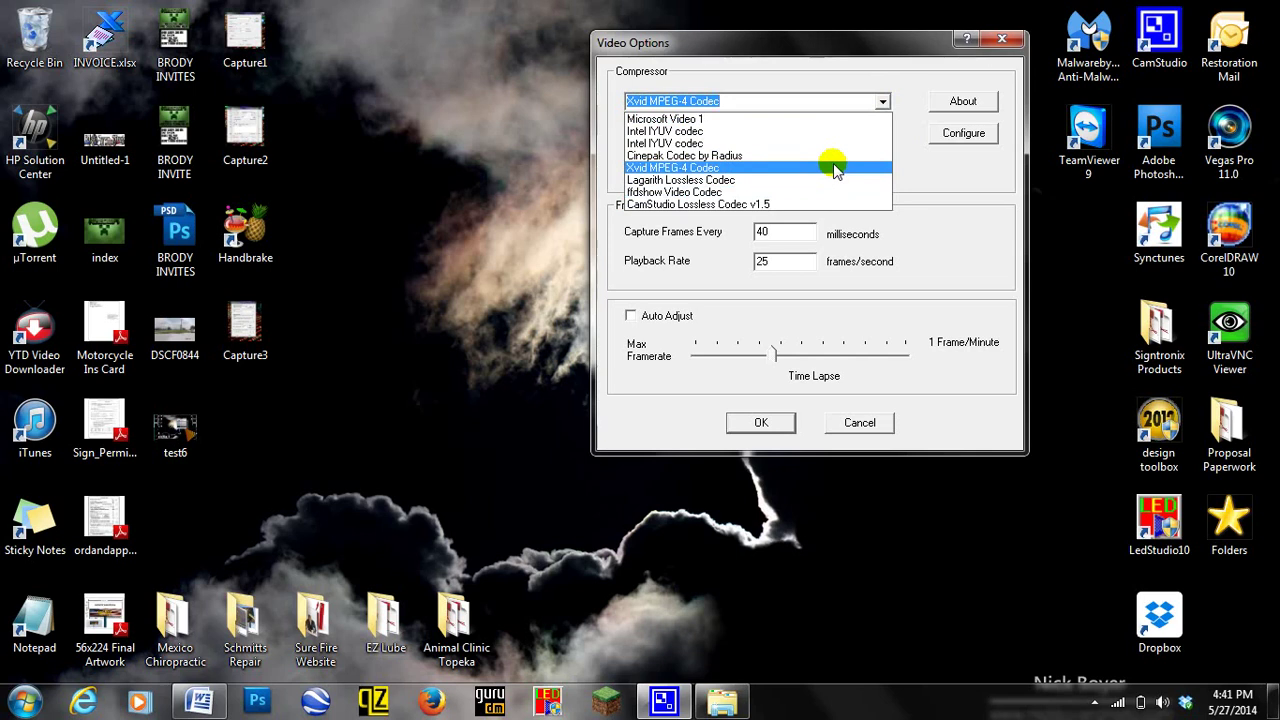
left_click(478, 106)
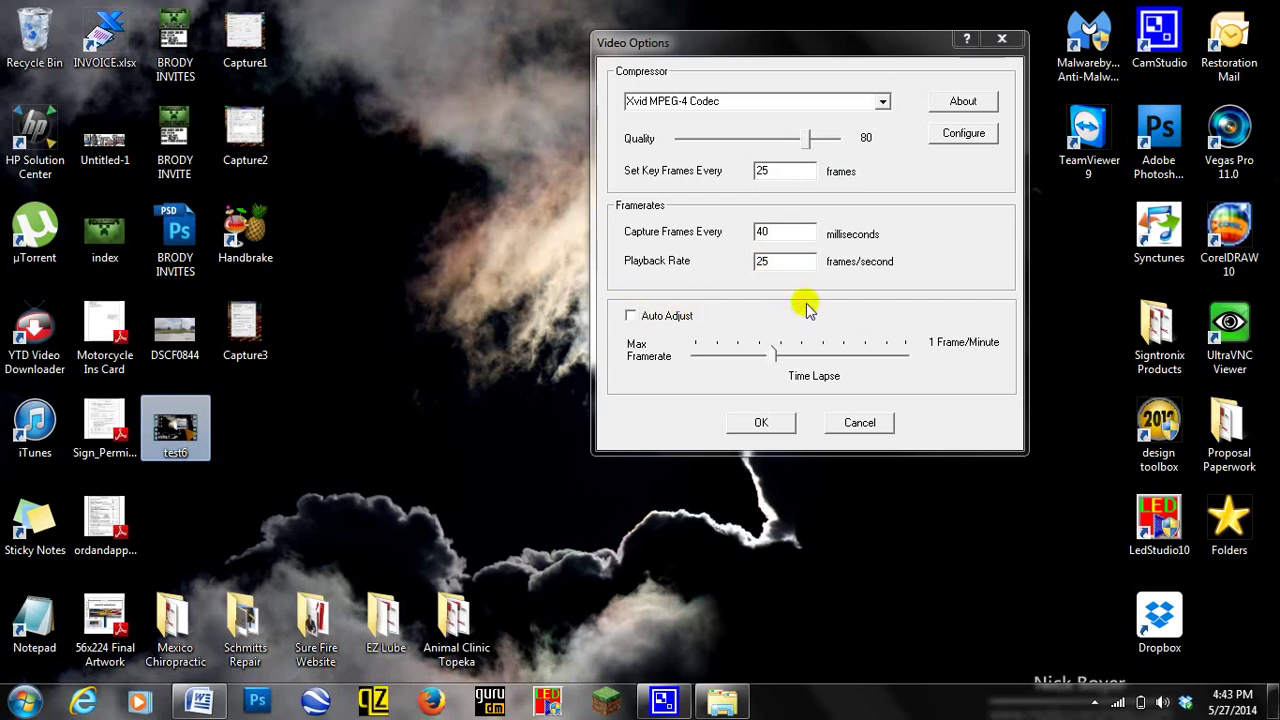
Configure the Xvid codec with the Xvid HD 720 profile and confirm the video options
left_click(964, 138)
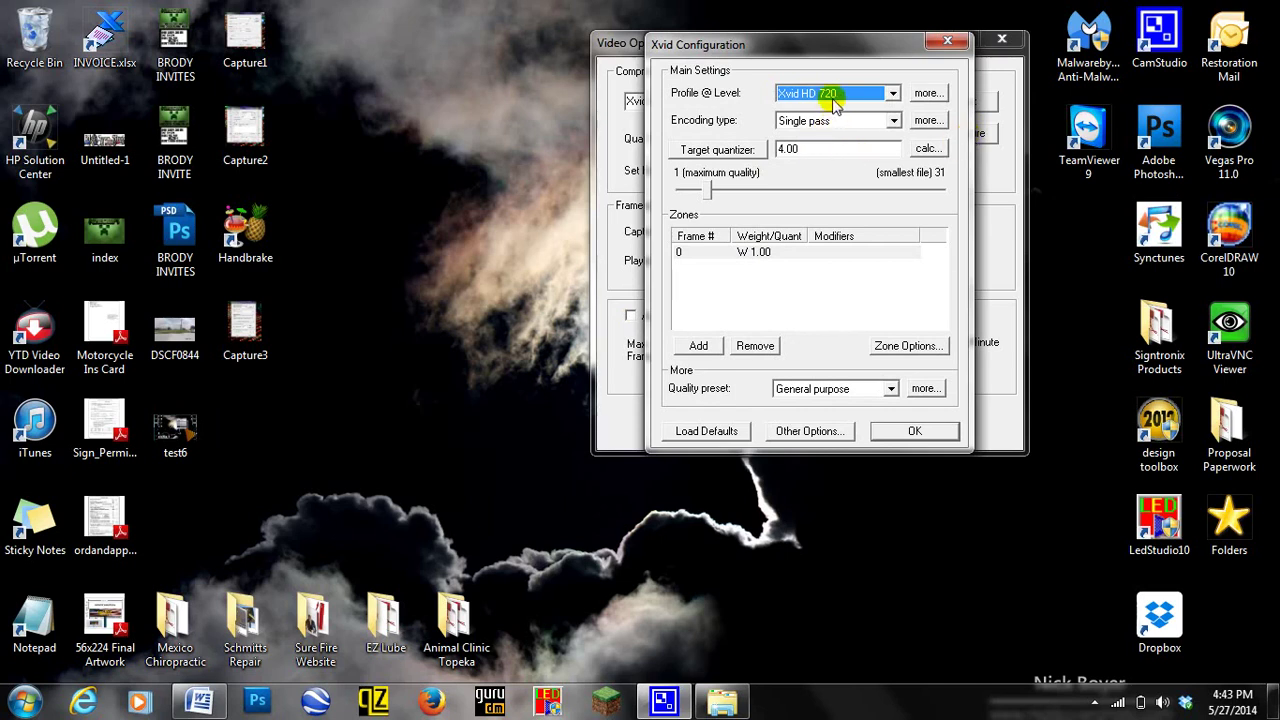
left_click(892, 93)
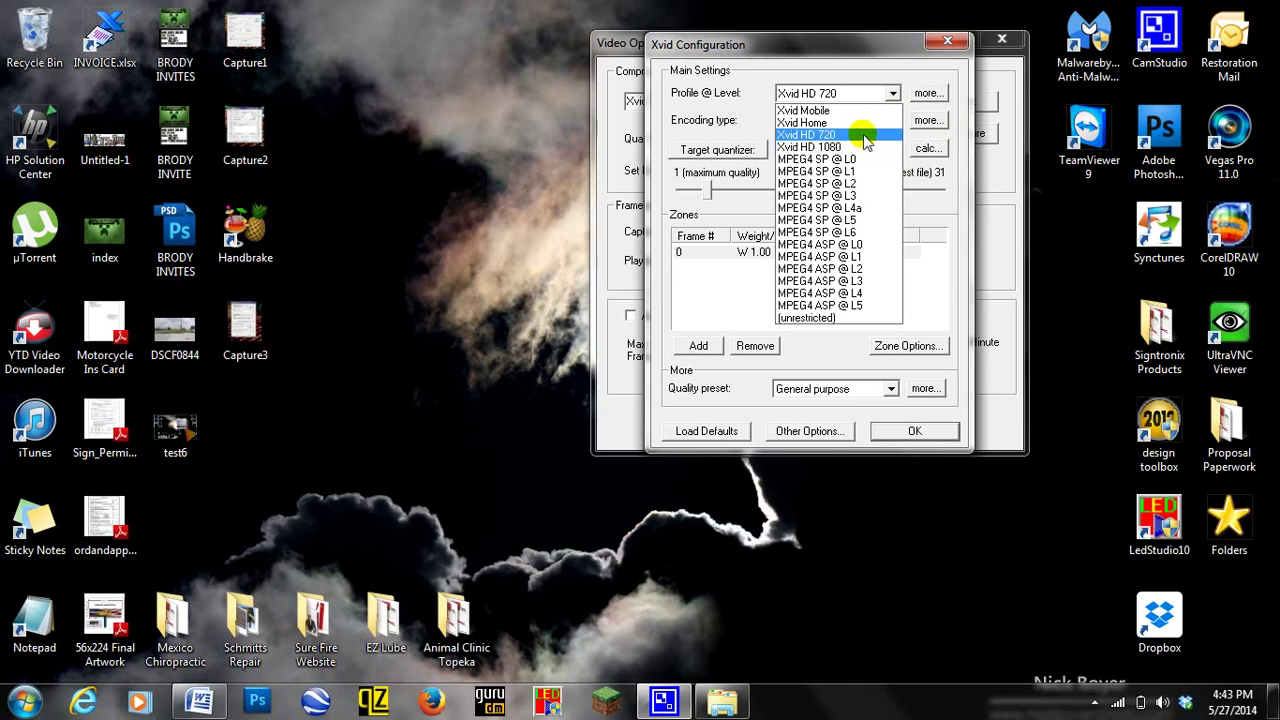
left_click(866, 141)
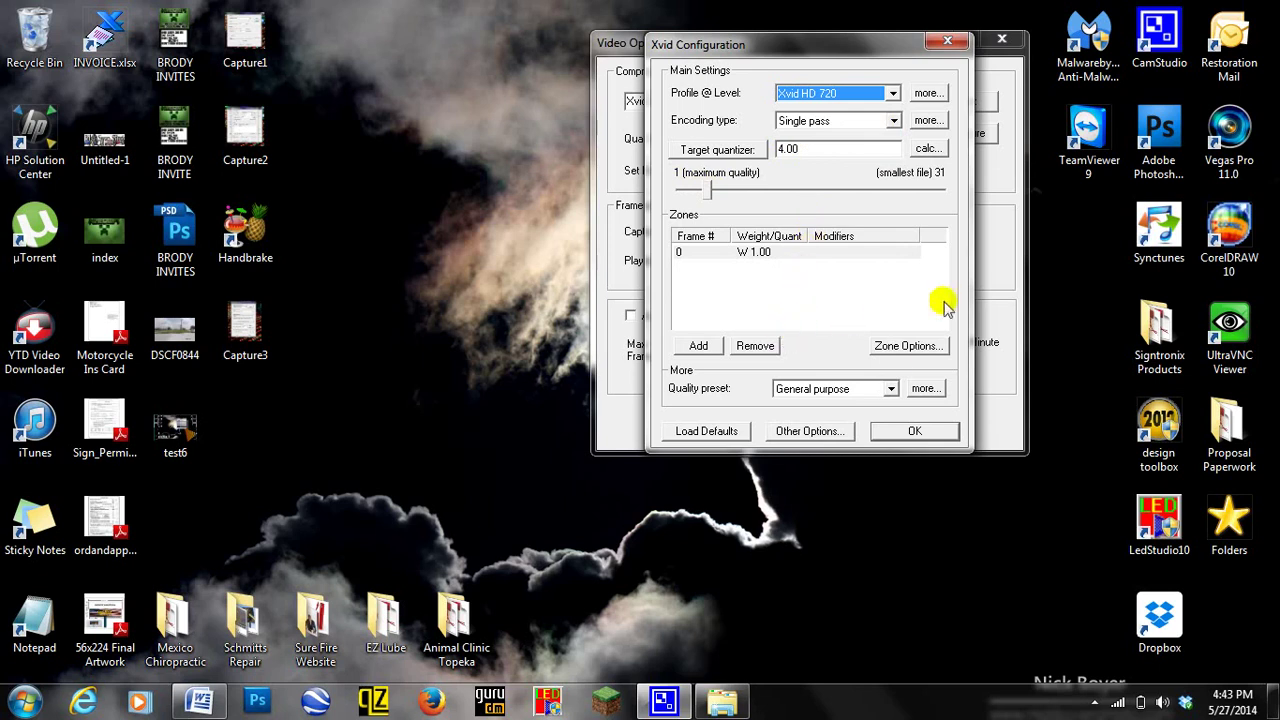
left_click(911, 431)
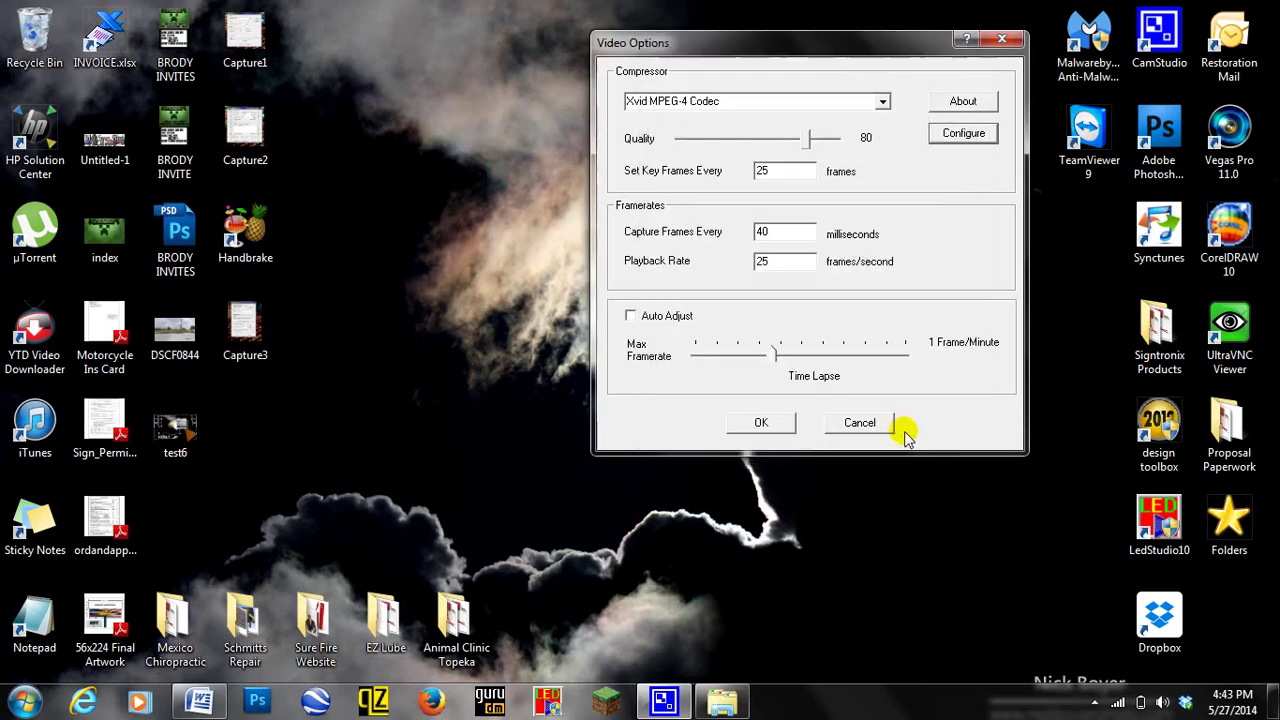
left_click(764, 424)
Confirm the microphone audio options with 44.1 kHz, mono, 16-bit recording and interleaving every 20 milliseconds
left_click(786, 138)
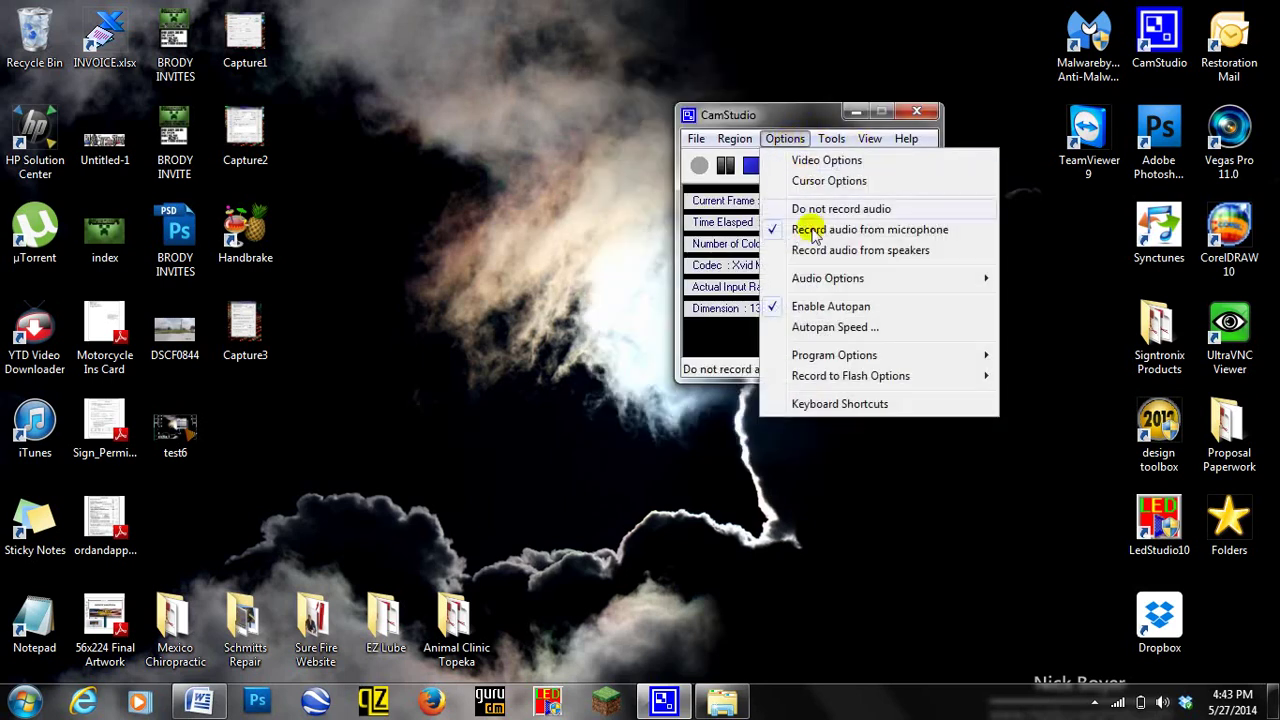
mouse_move(850, 282)
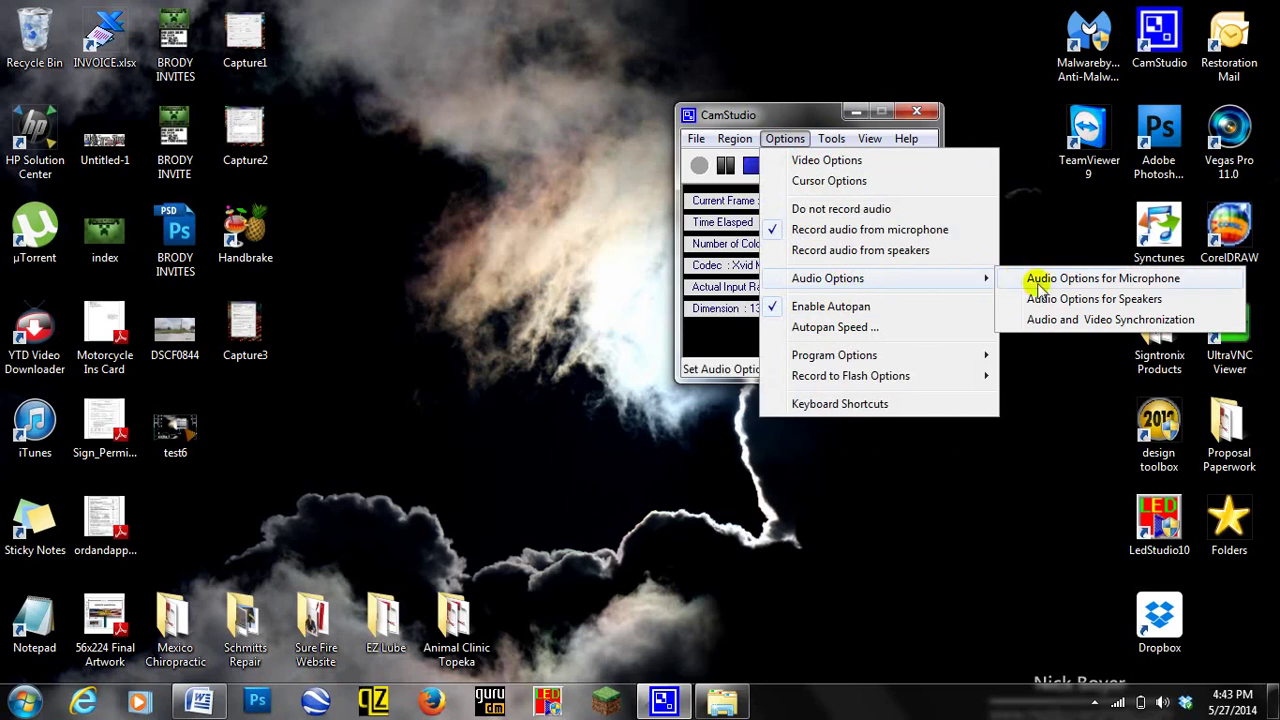
left_click(1078, 285)
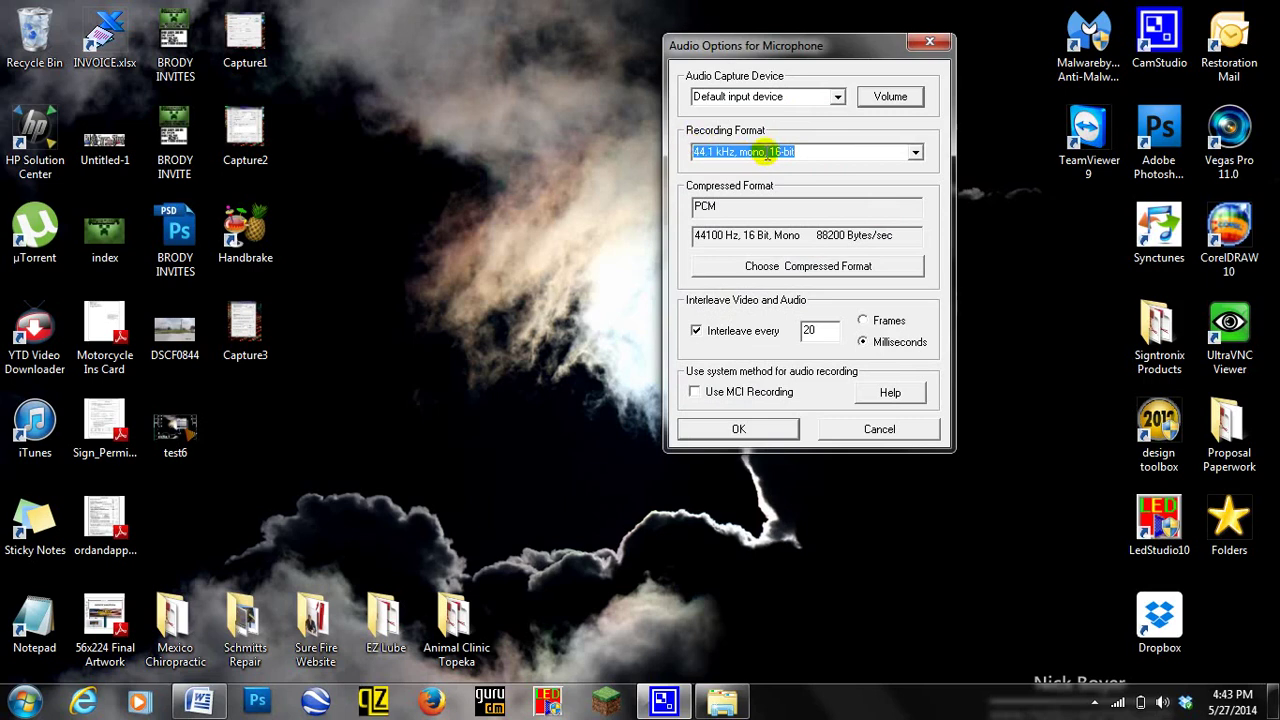
left_click(916, 154)
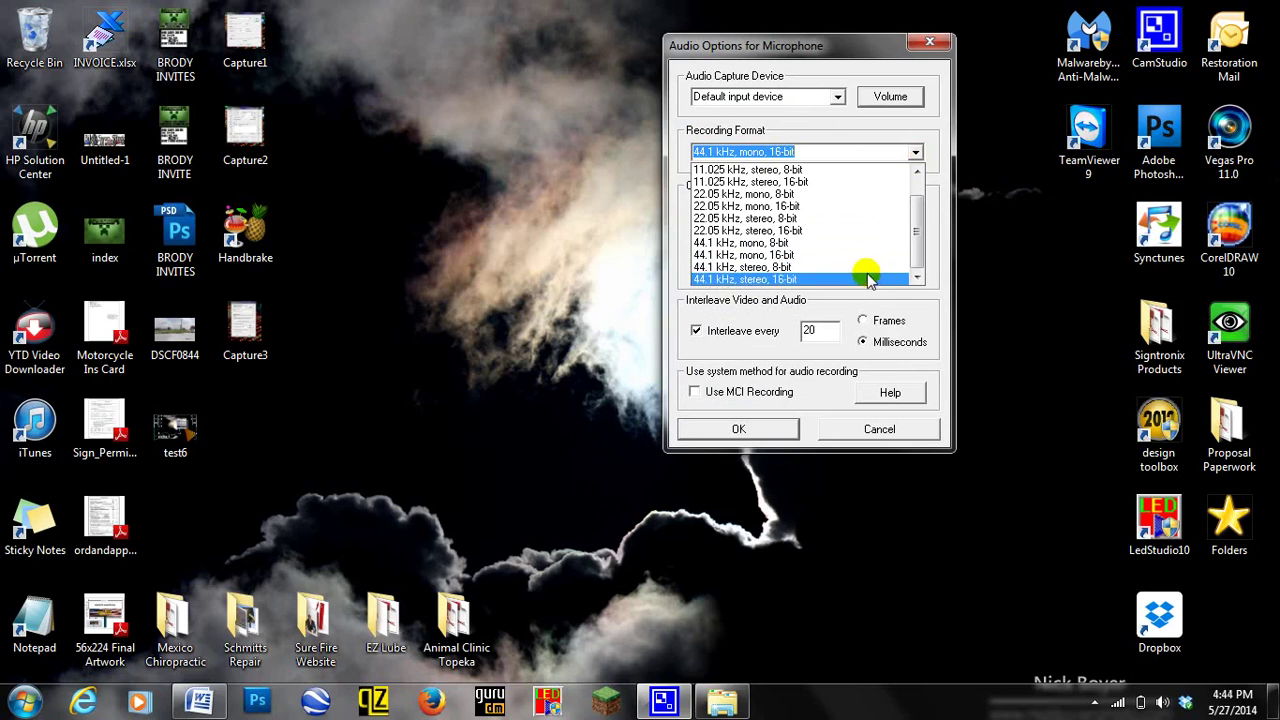
left_click(945, 148)
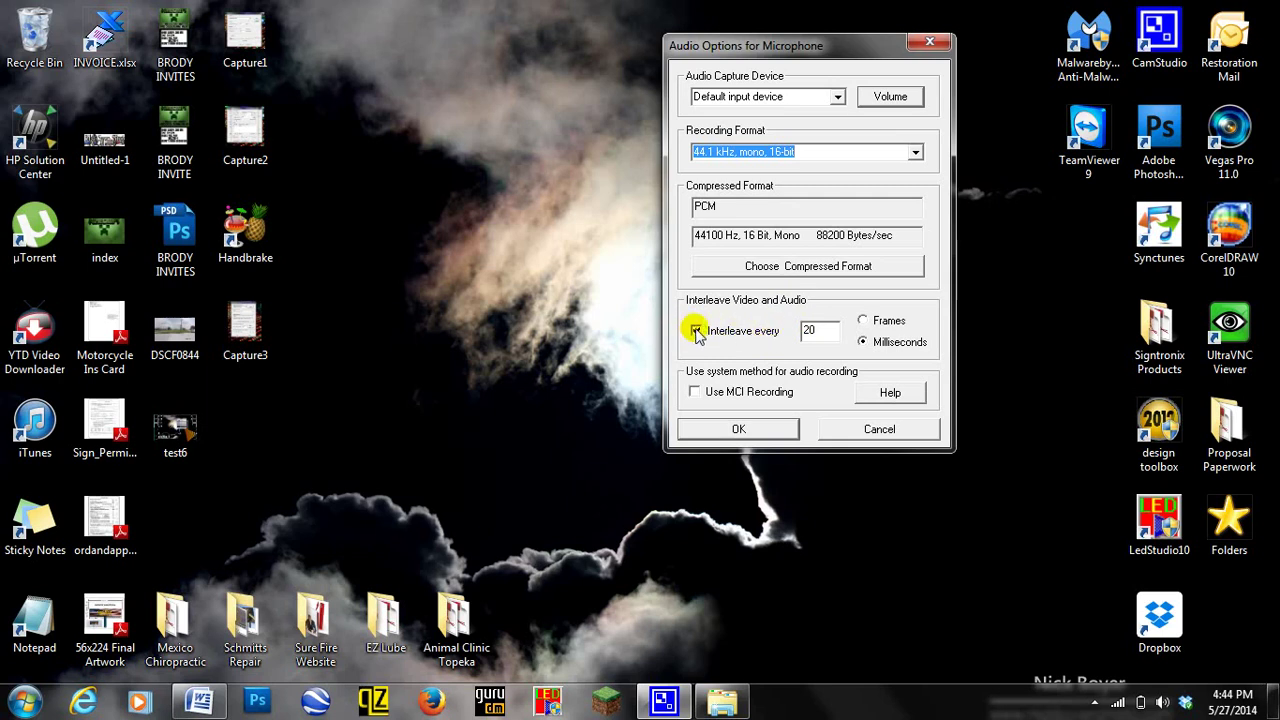
double_click(810, 330)
left_click(813, 330)
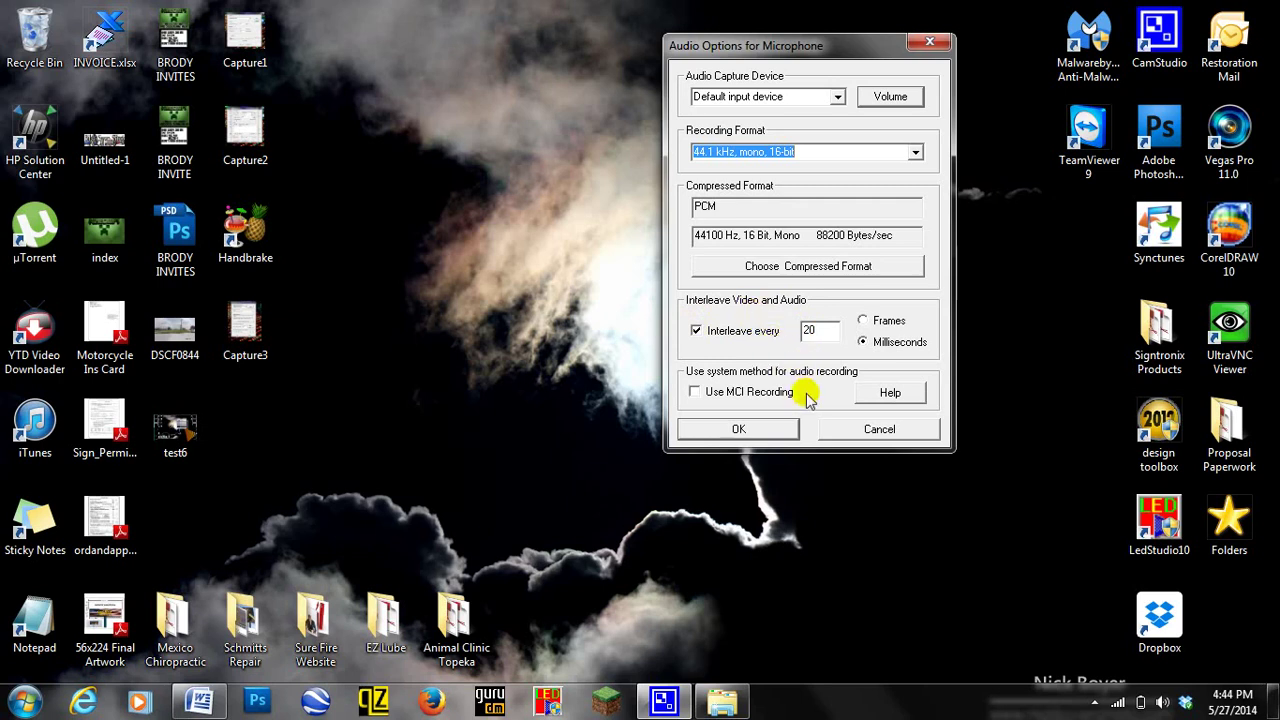
left_click(740, 429)
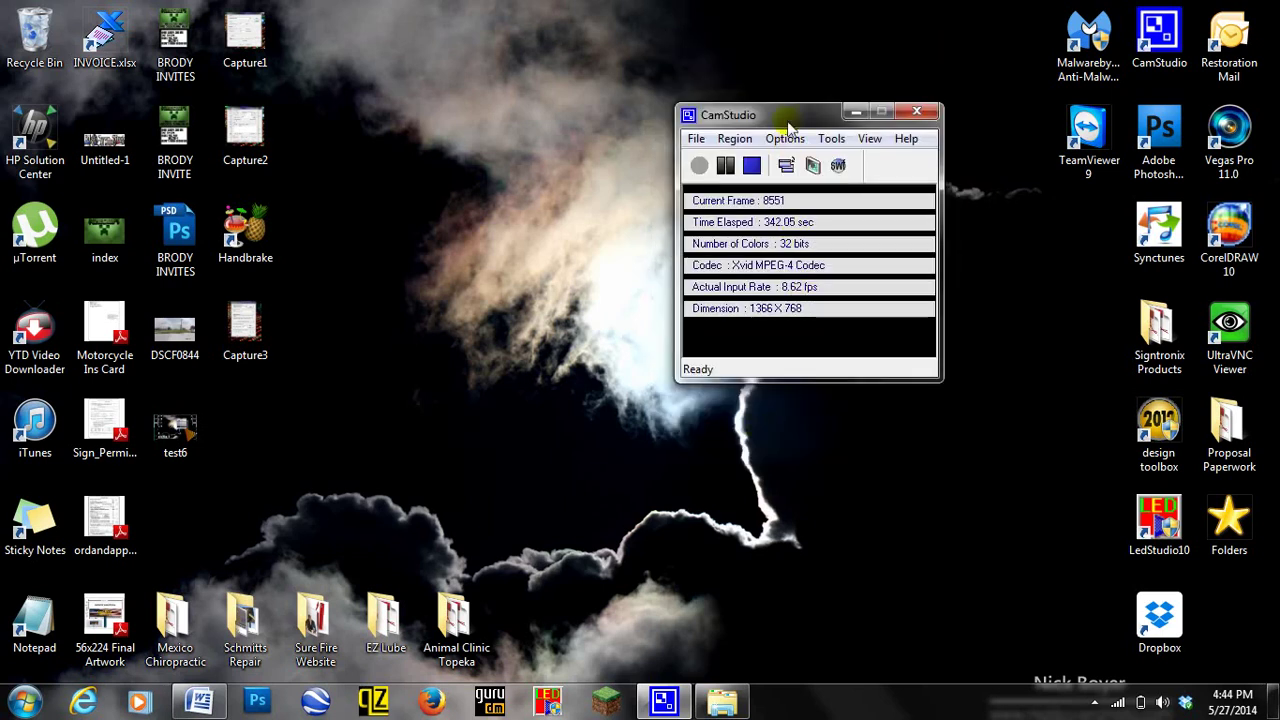
Check the fixed region settings without applying them, and set the capture region to Full Screen
left_click(735, 140)
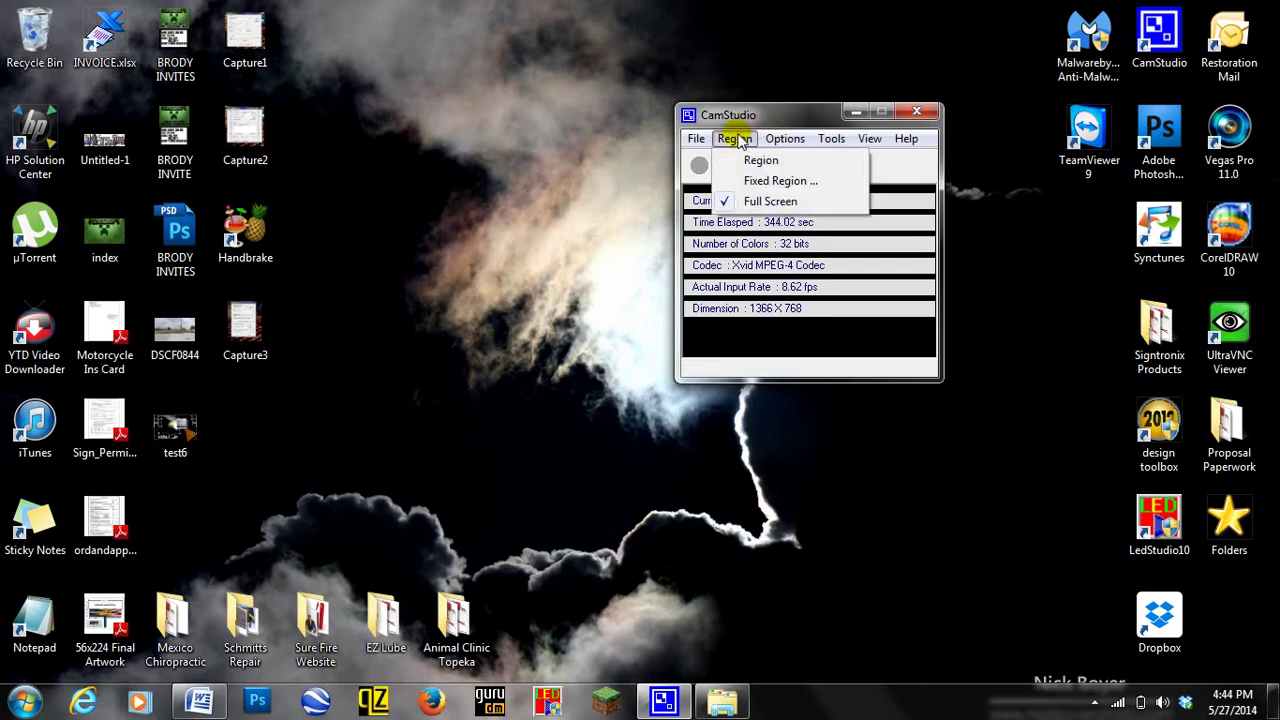
left_click(751, 184)
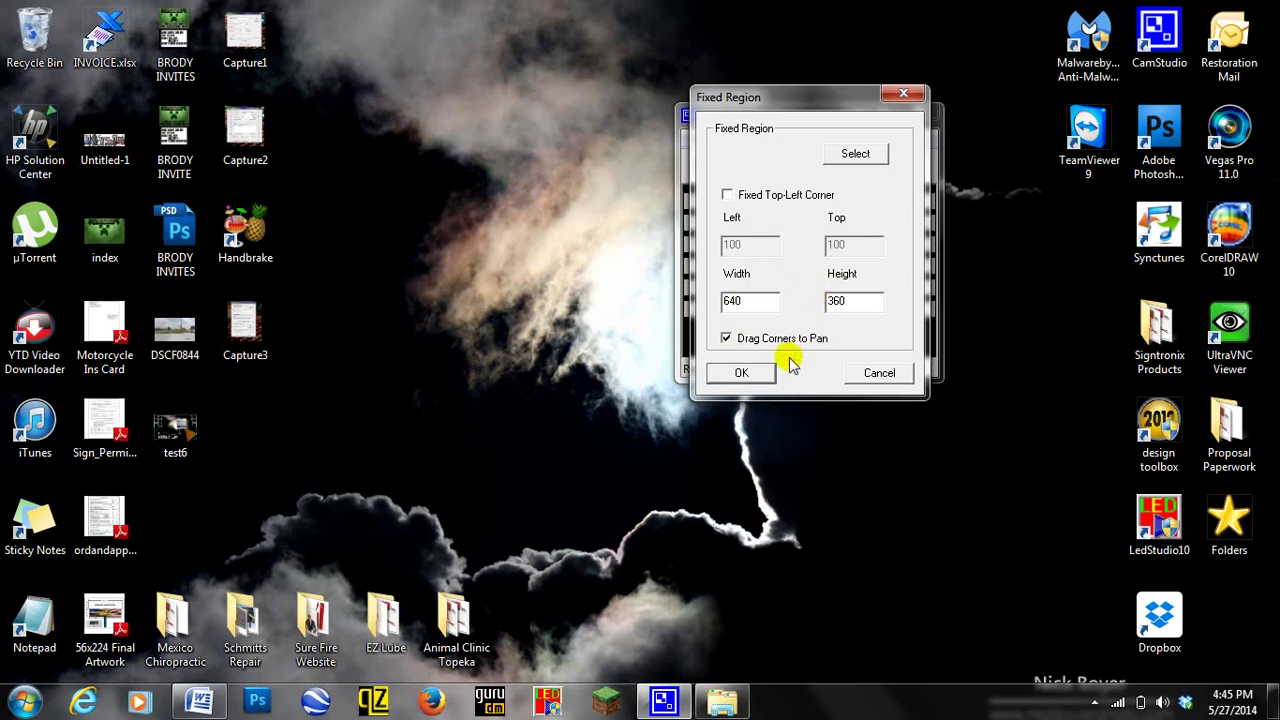
left_click(878, 373)
left_click(735, 138)
left_click(740, 201)
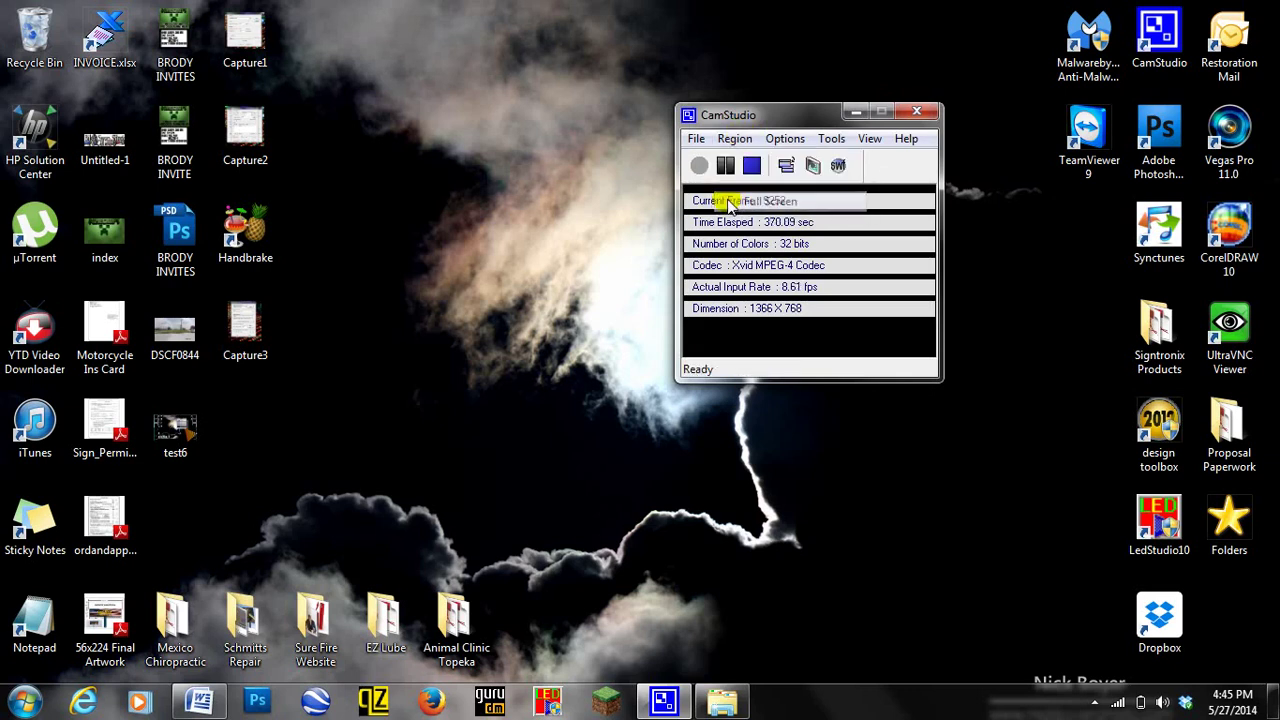
left_click(740, 139)
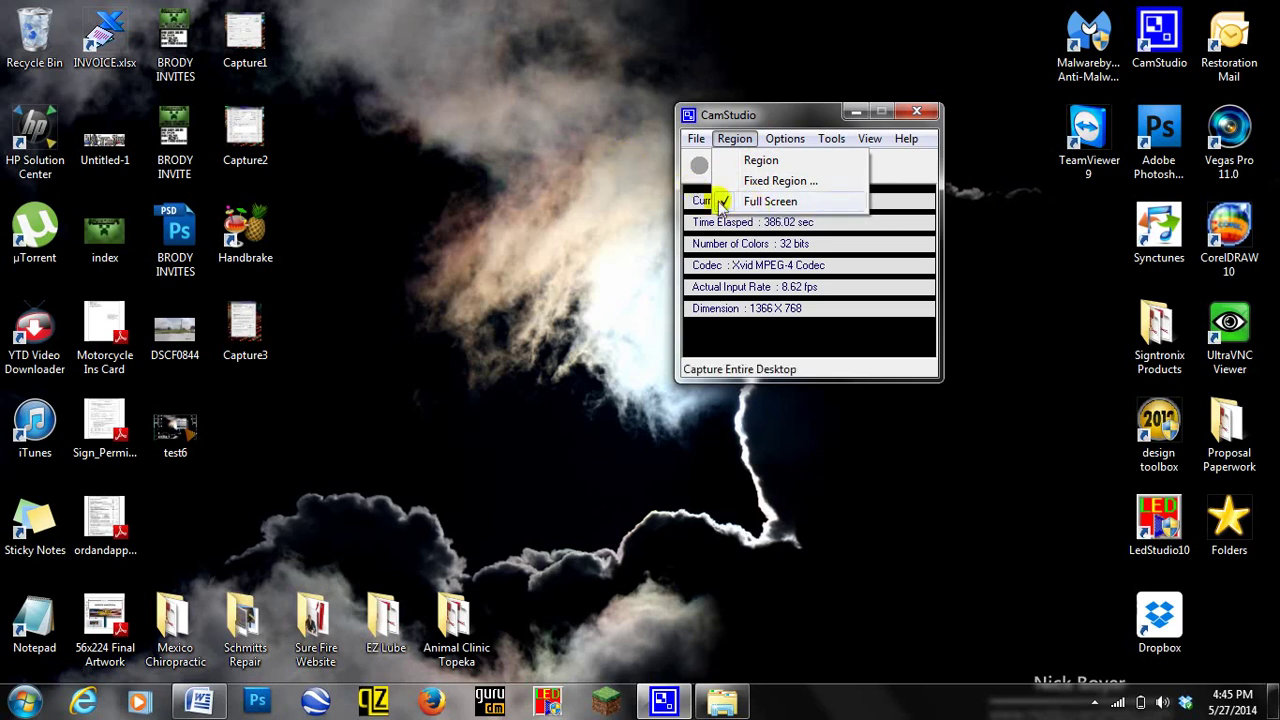
left_click(634, 190)
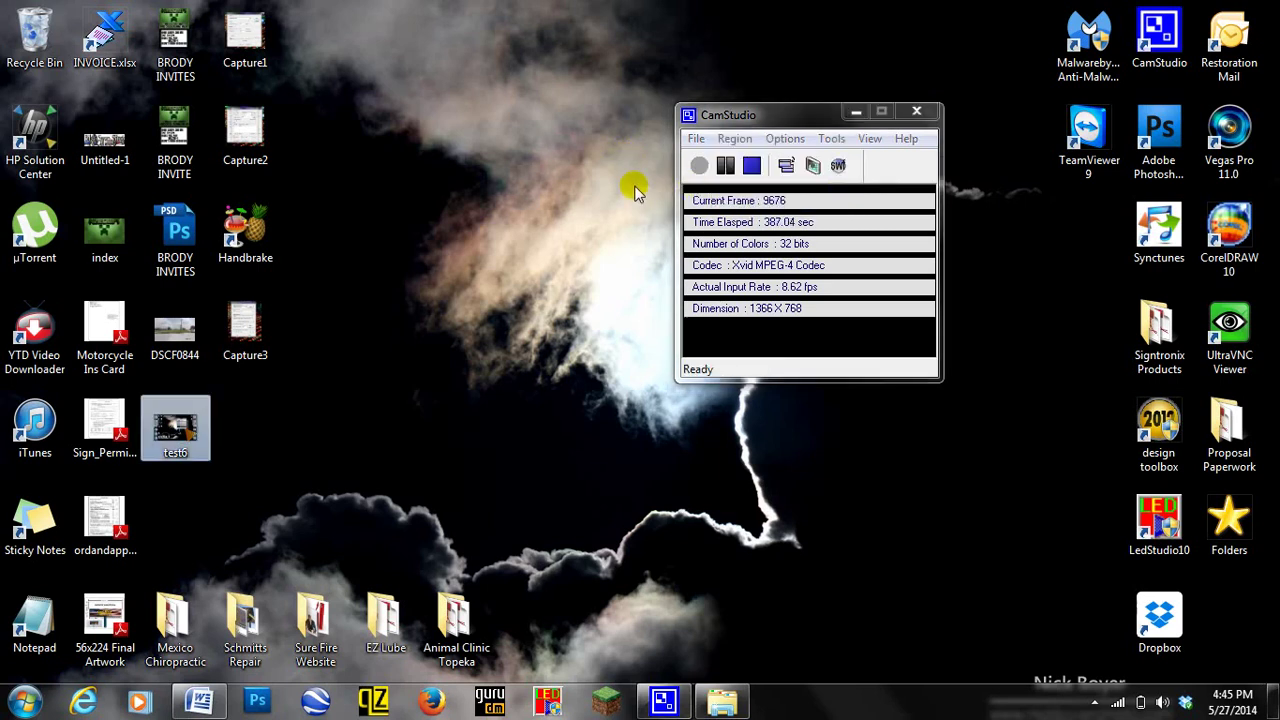
left_click(790, 140)
left_click(626, 108)
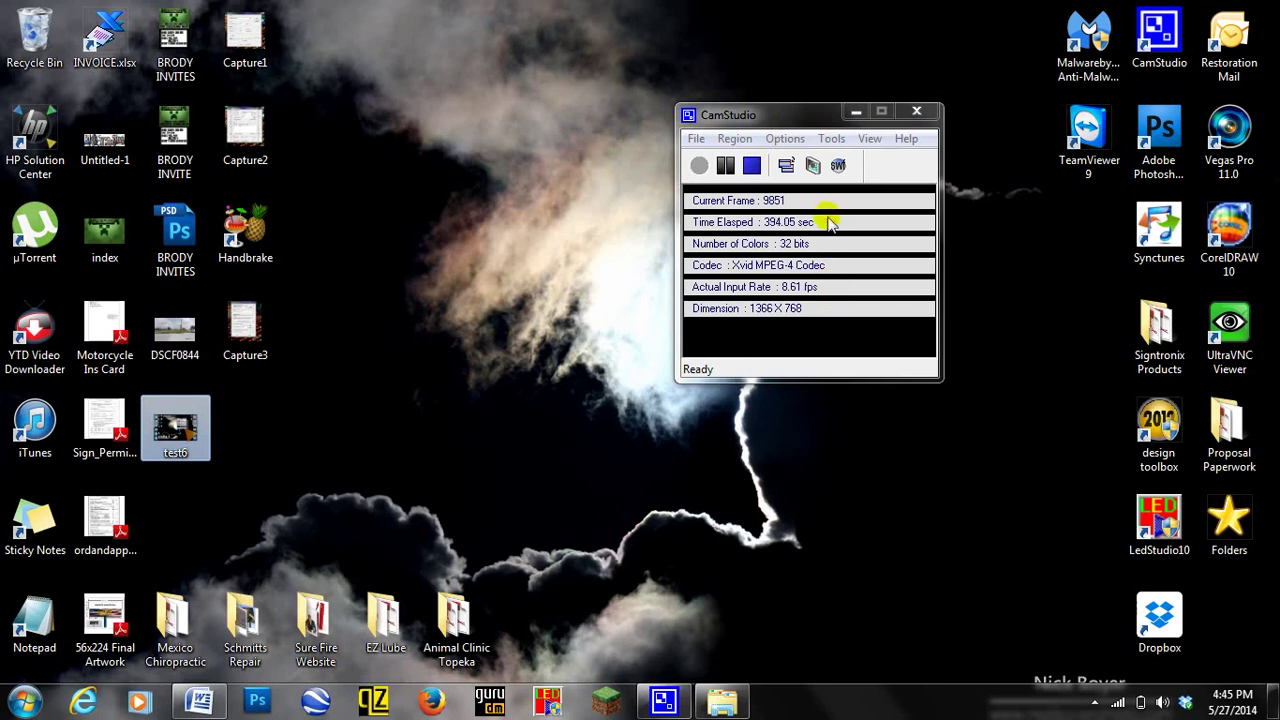
Switch to the Led10 TRAINING folder and open the properties of the led training 1 AVI video to check its size
left_click(724, 705)
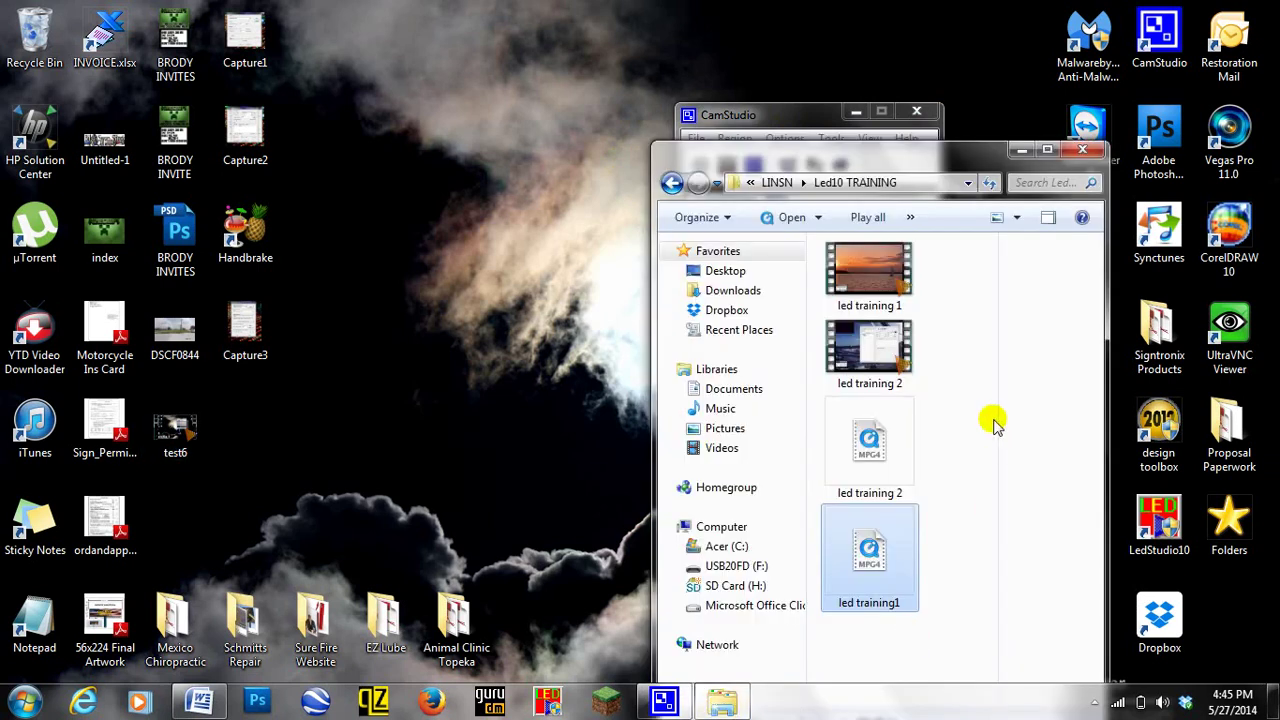
right_click(870, 285)
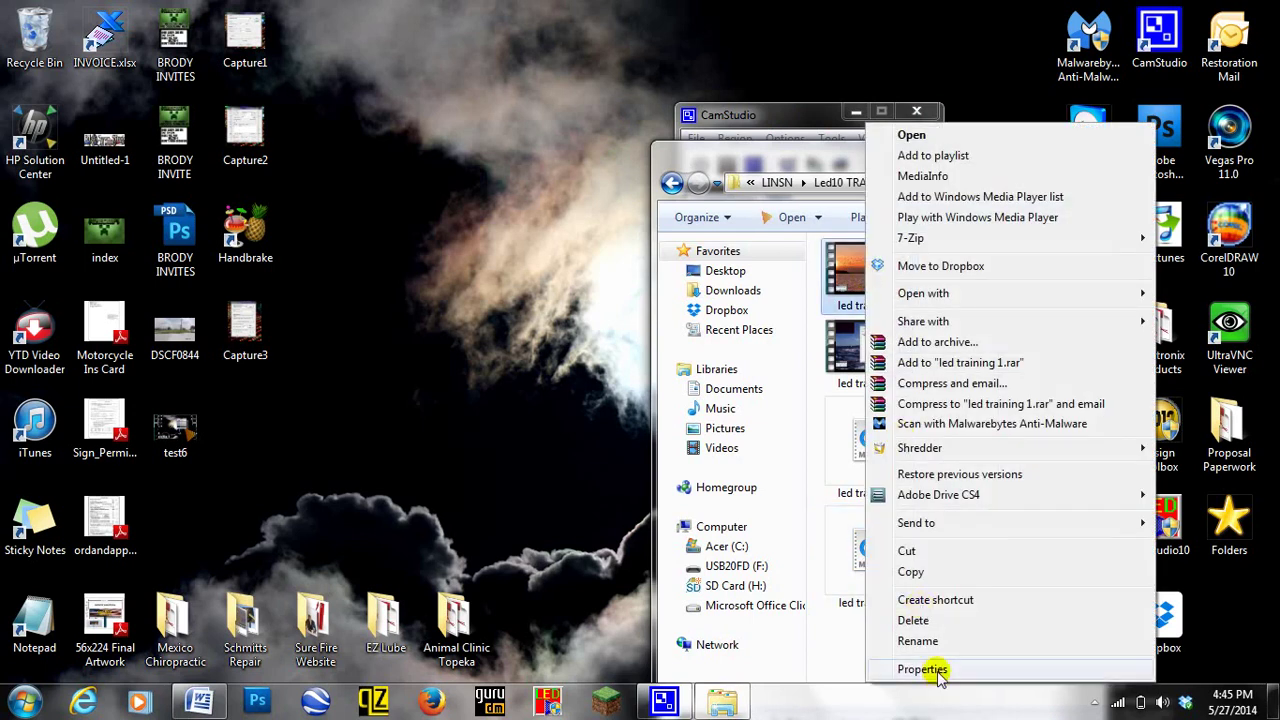
left_click(918, 670)
left_click_drag(1085, 213, 514, 50)
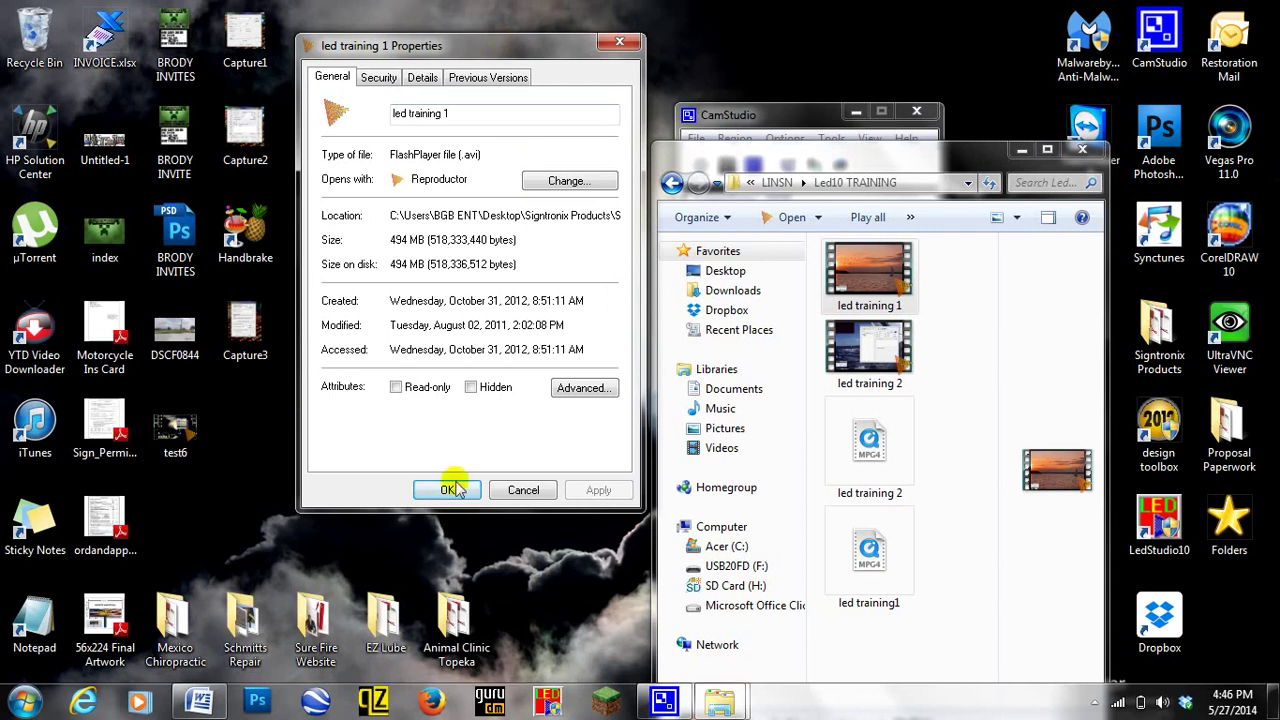
Open the desktop test6 video's properties beside the led training 1 properties, compare the file sizes, and close both dialogs
right_click(168, 428)
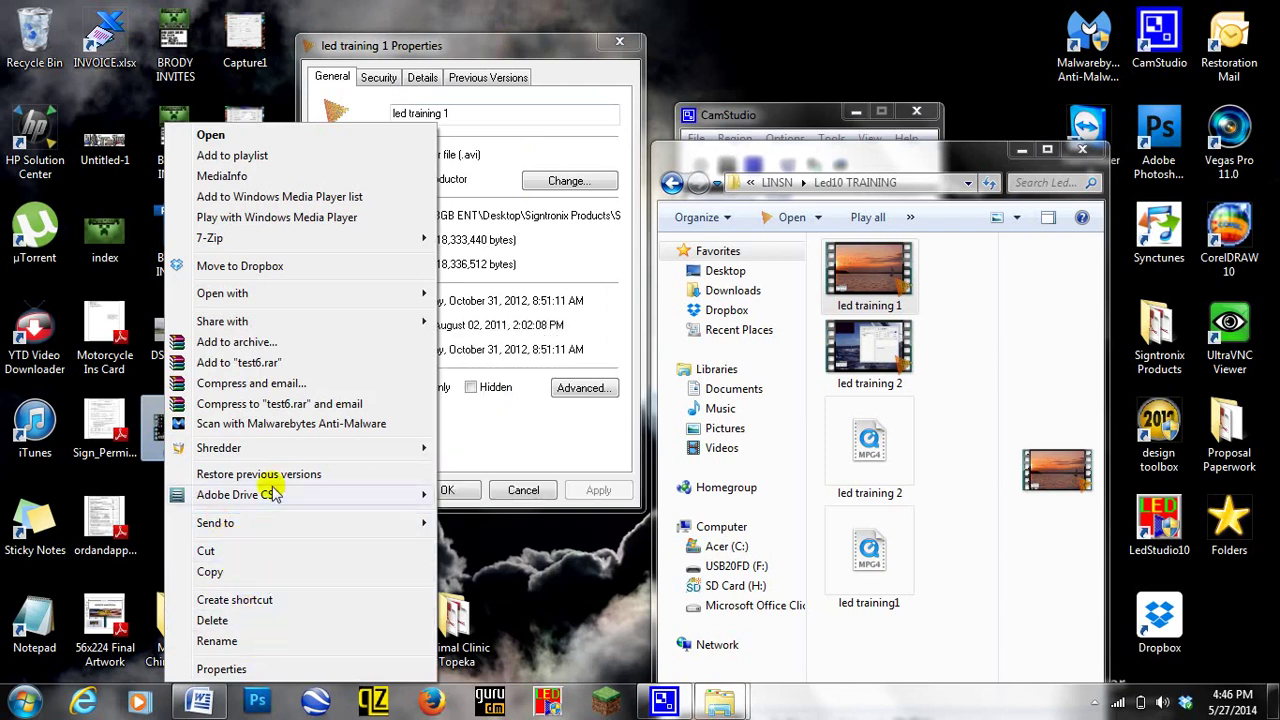
left_click(266, 667)
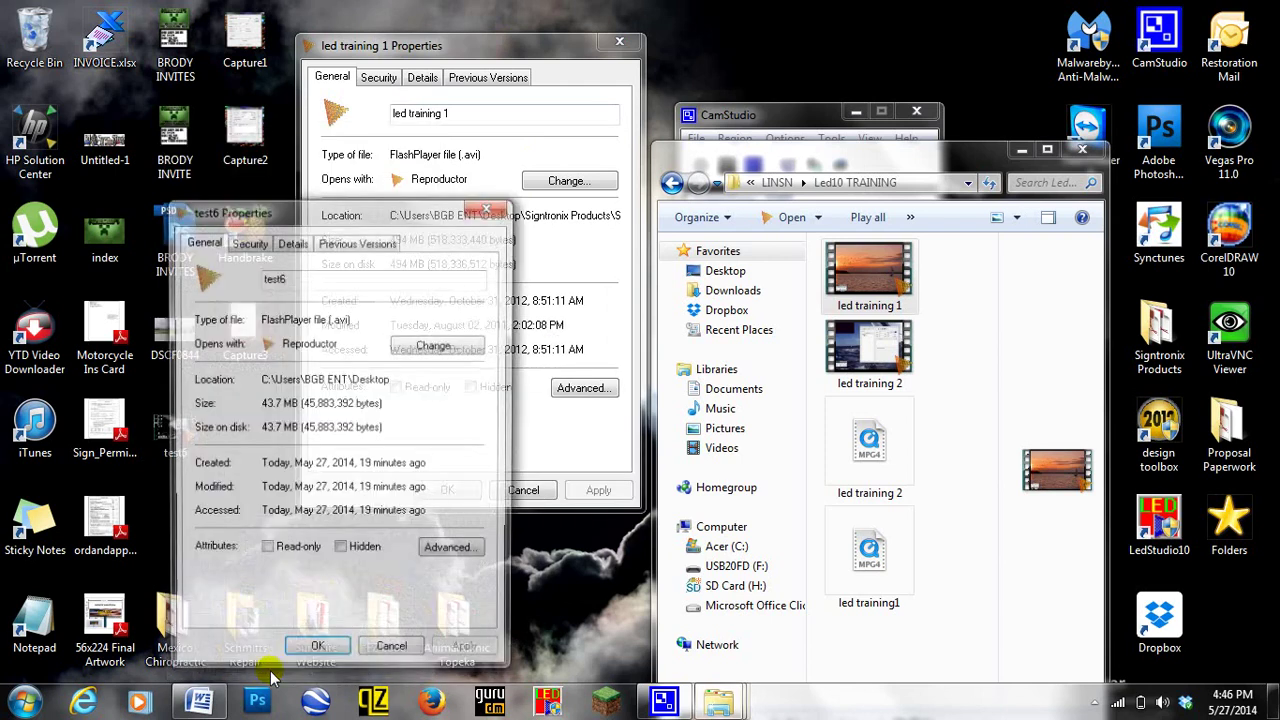
left_click_drag(314, 219, 800, 57)
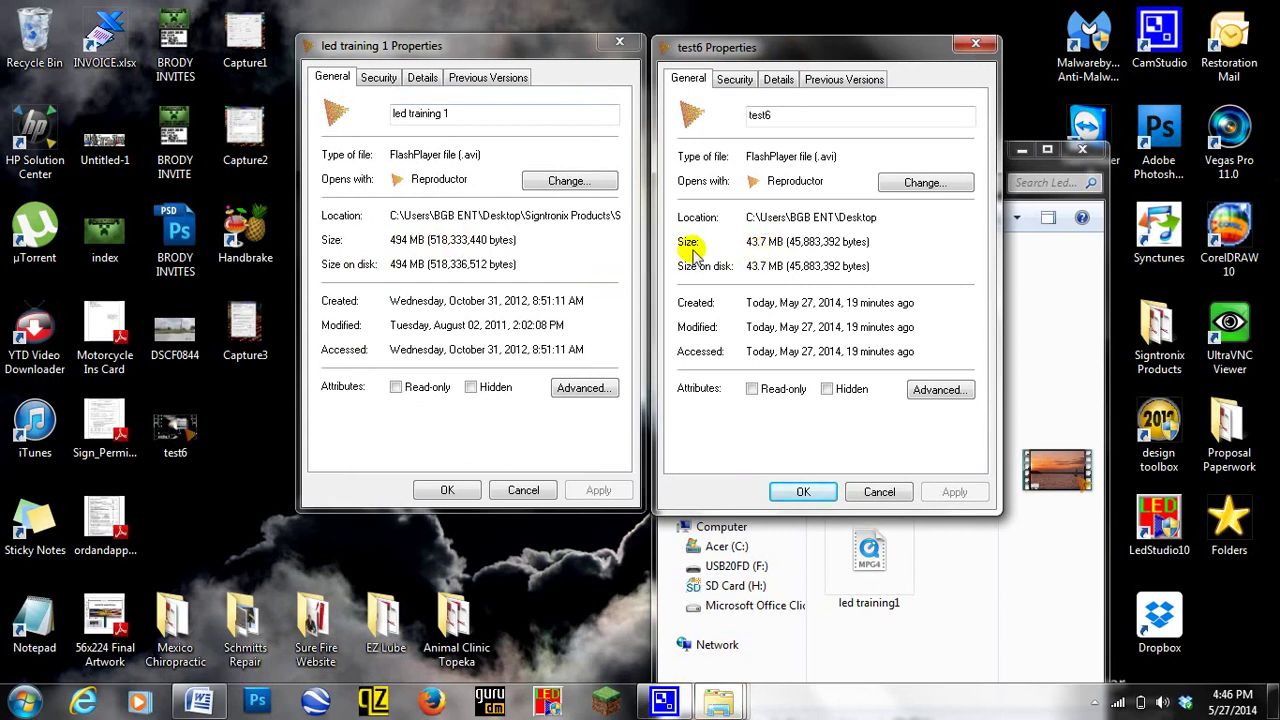
left_click(879, 491)
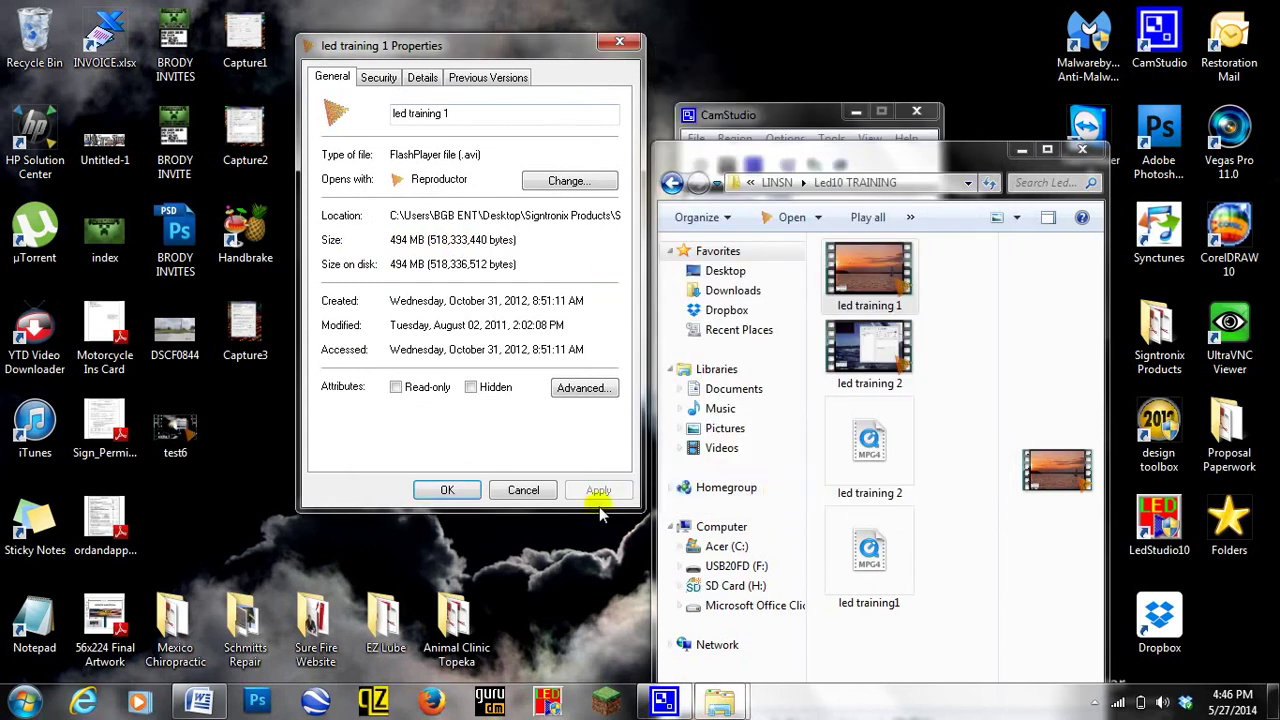
left_click(527, 489)
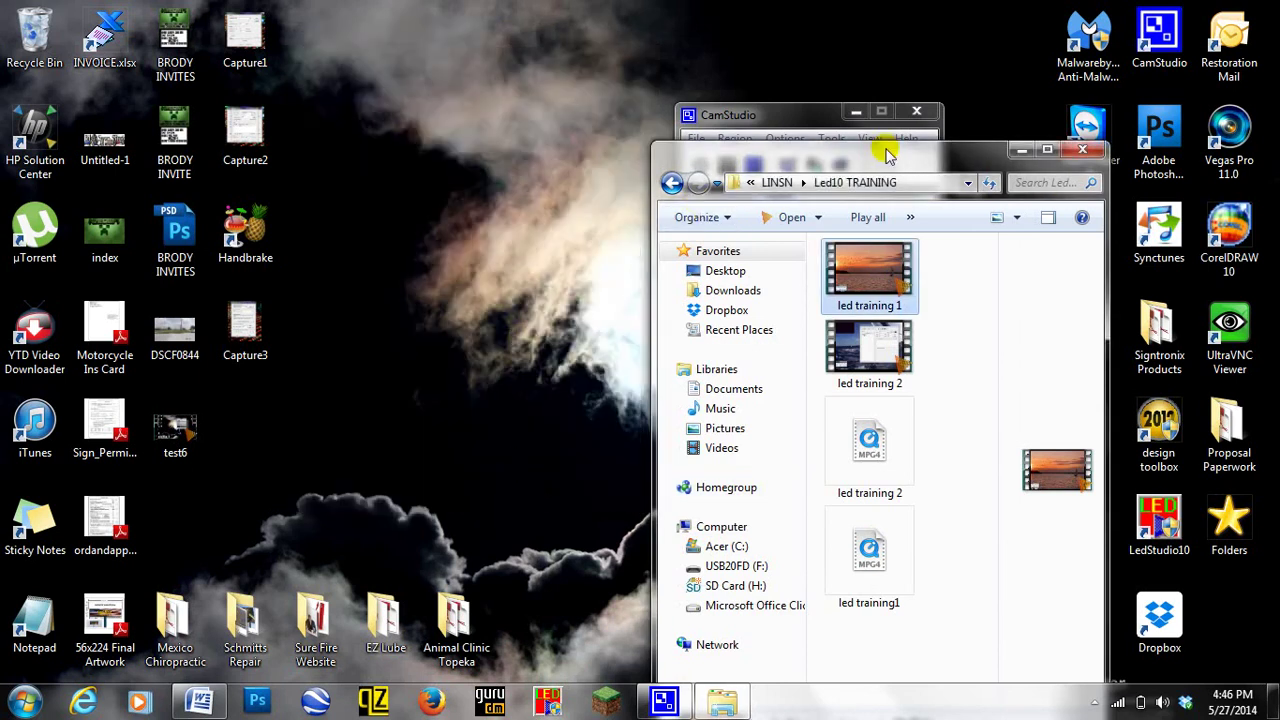
left_click_drag(846, 154, 385, 69)
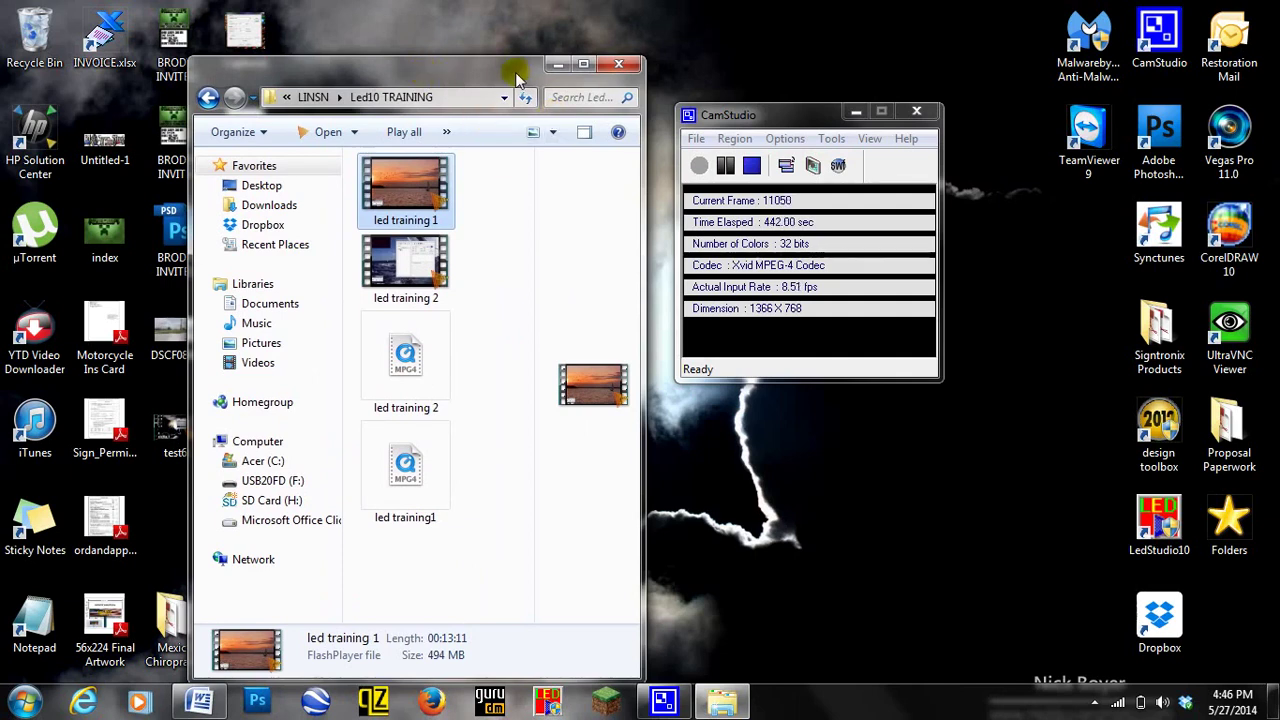
left_click_drag(484, 78, 756, 59)
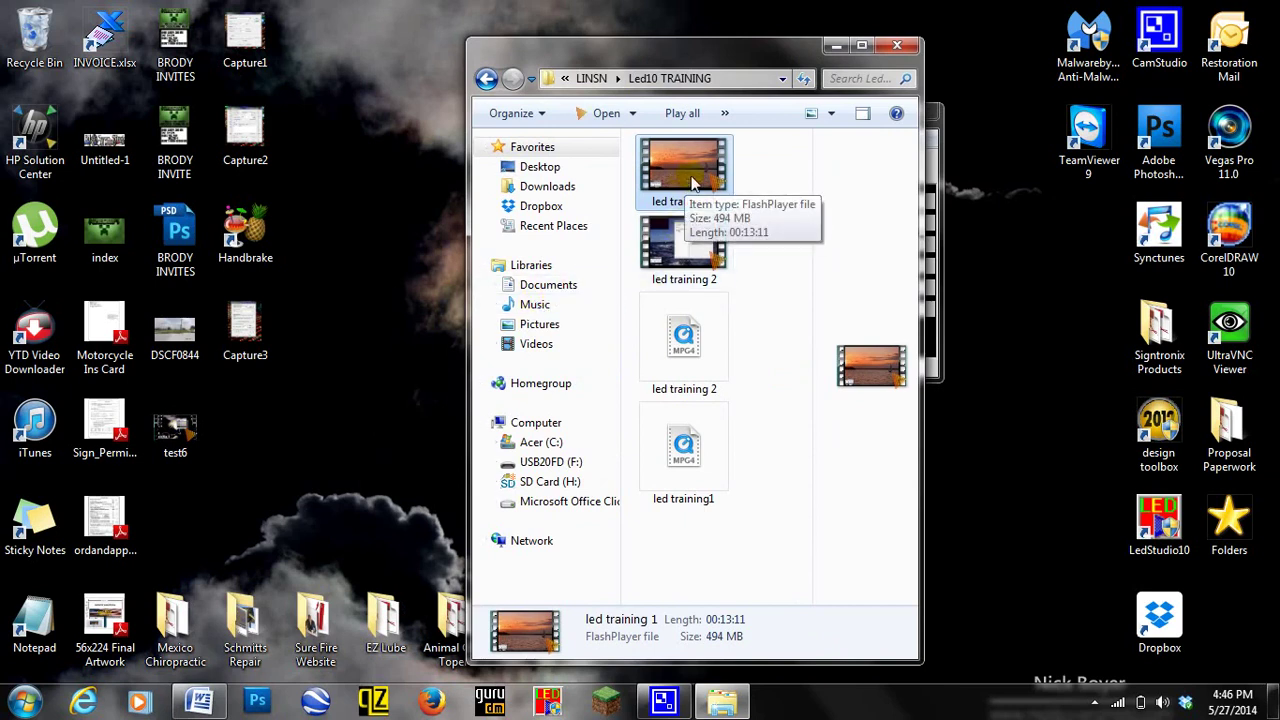
left_click_drag(676, 55, 764, 88)
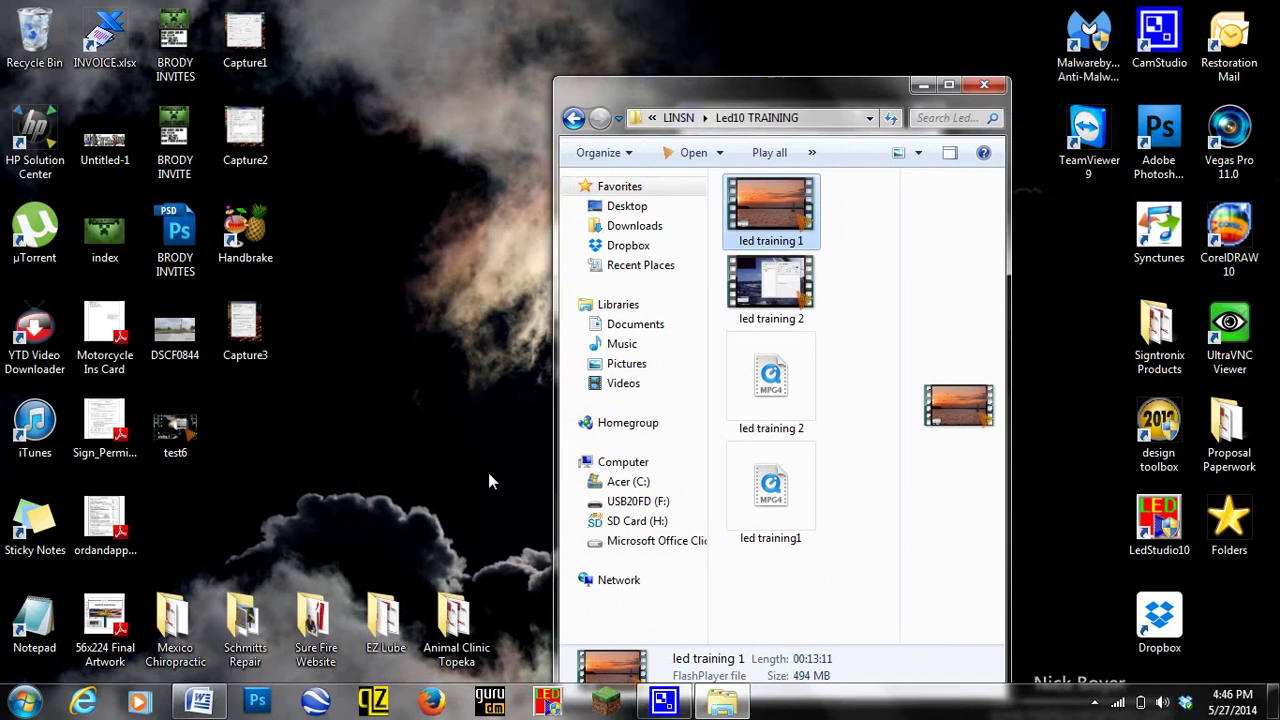
Open HandBrake, move its window clear of the desktop files, and load the desktop test6 video as the source
left_click(254, 243)
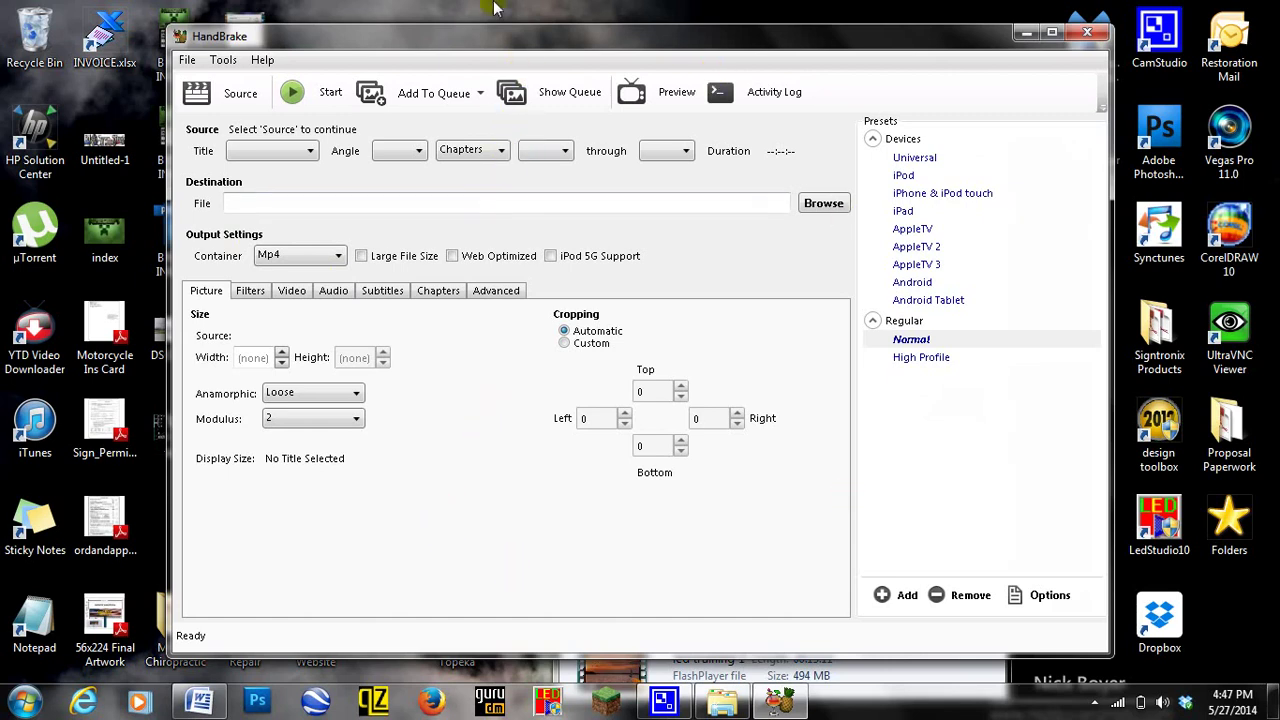
left_click_drag(530, 45, 708, 18)
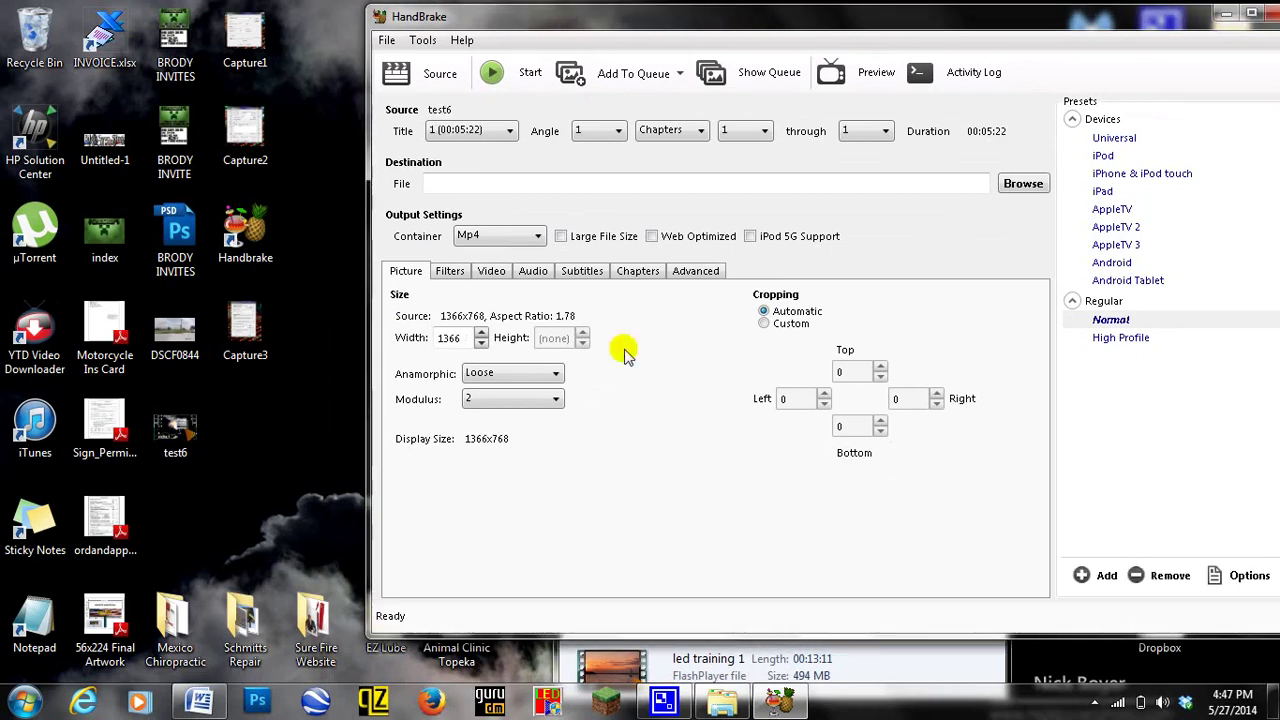
Set the conversion's destination to an MP4 file named test5 on the Desktop
left_click(470, 186)
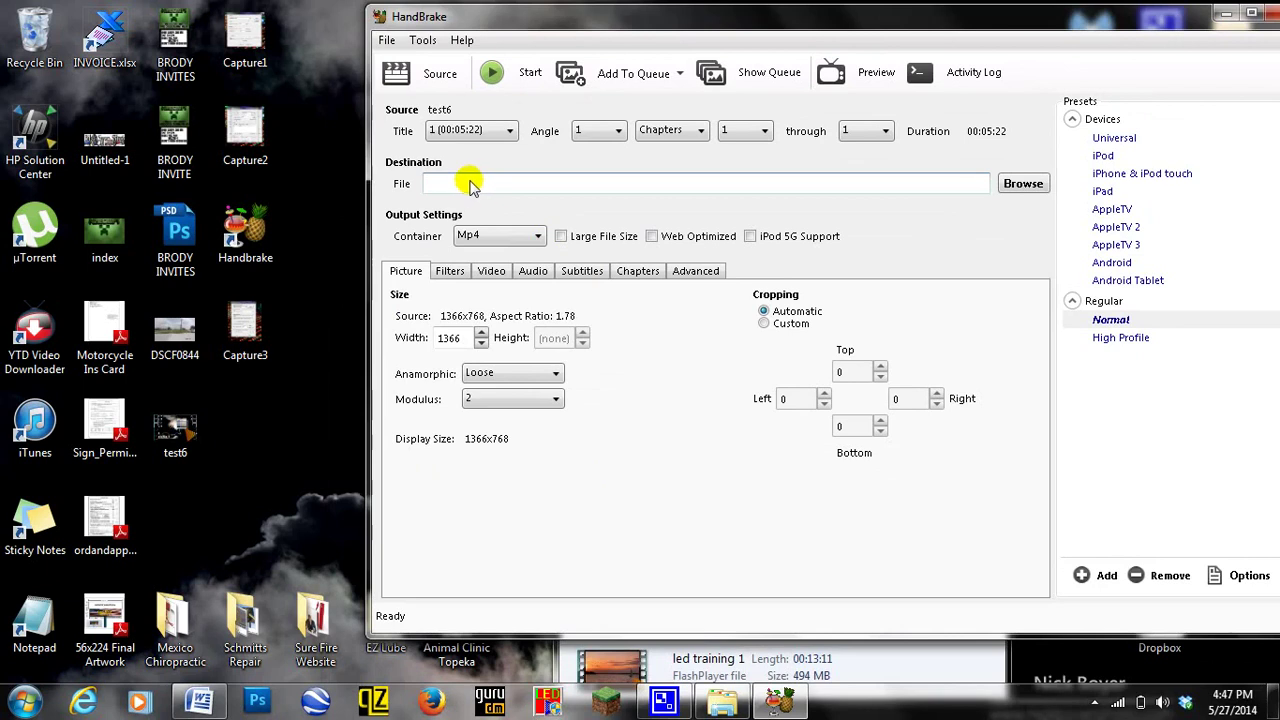
type("test5")
left_click(1015, 193)
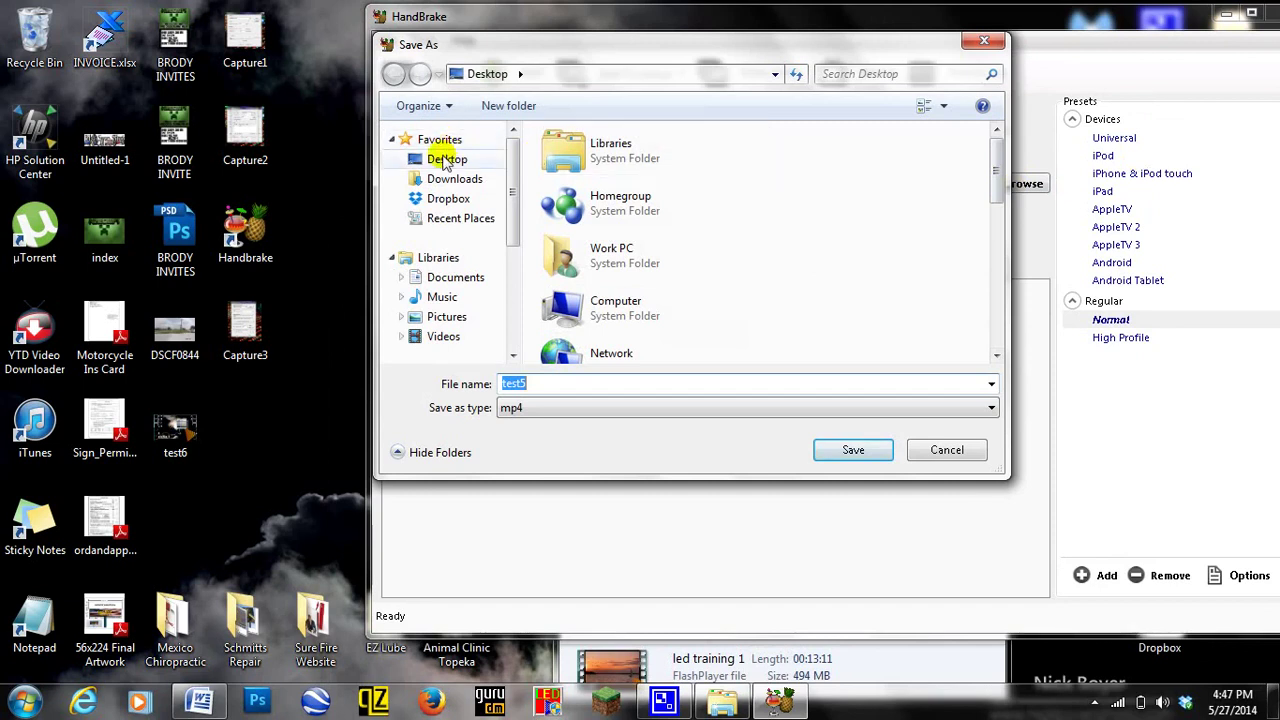
left_click(445, 160)
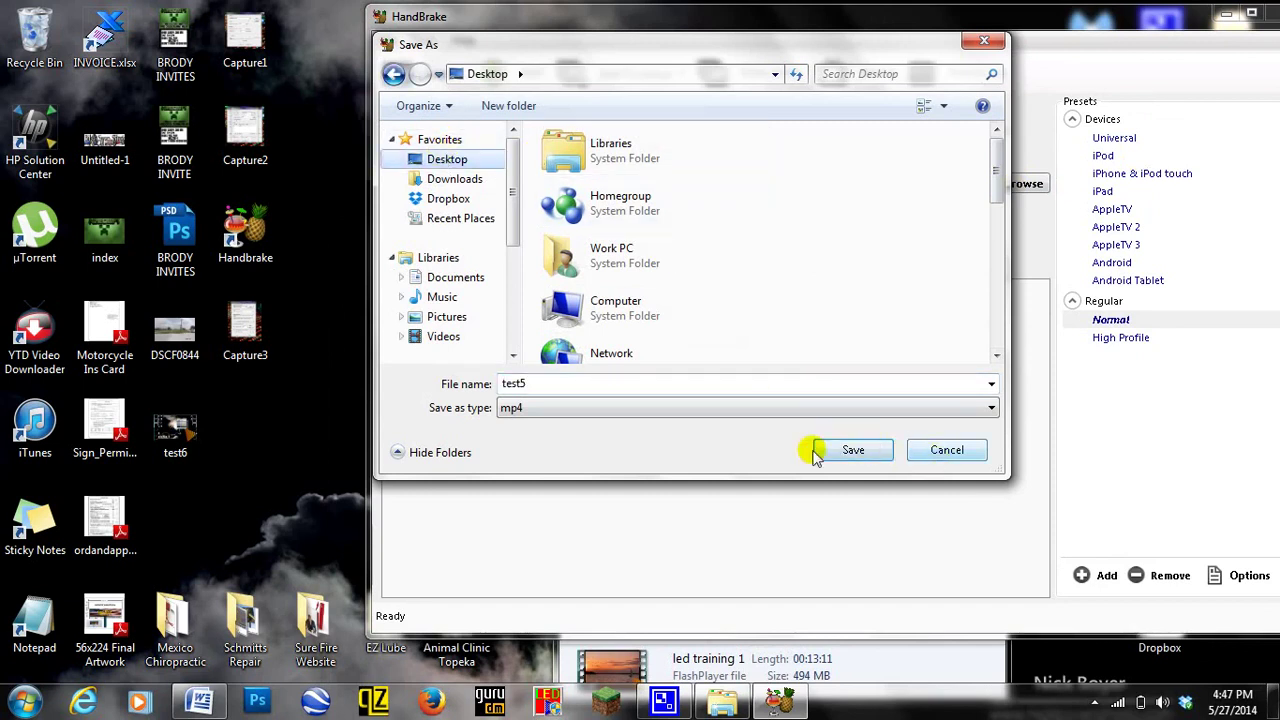
left_click(843, 450)
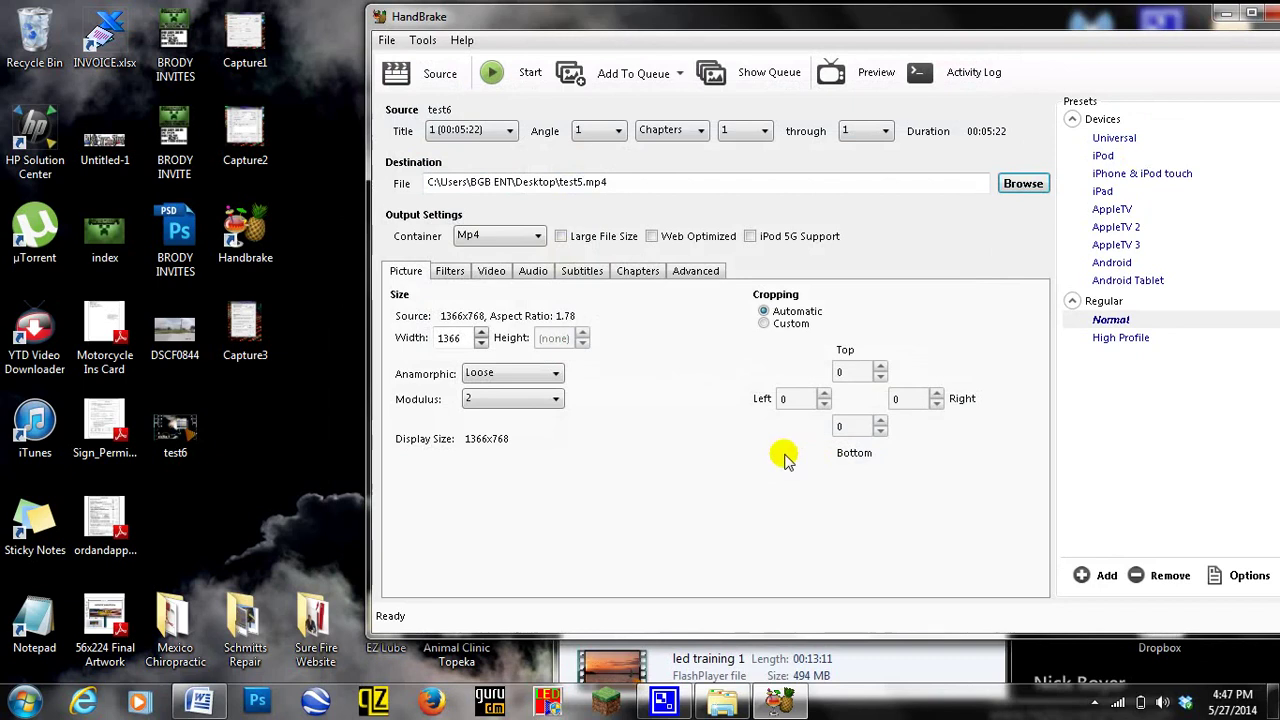
Start encoding test6, check on the conversion until the queue finishes, and close HandBrake
left_click(515, 74)
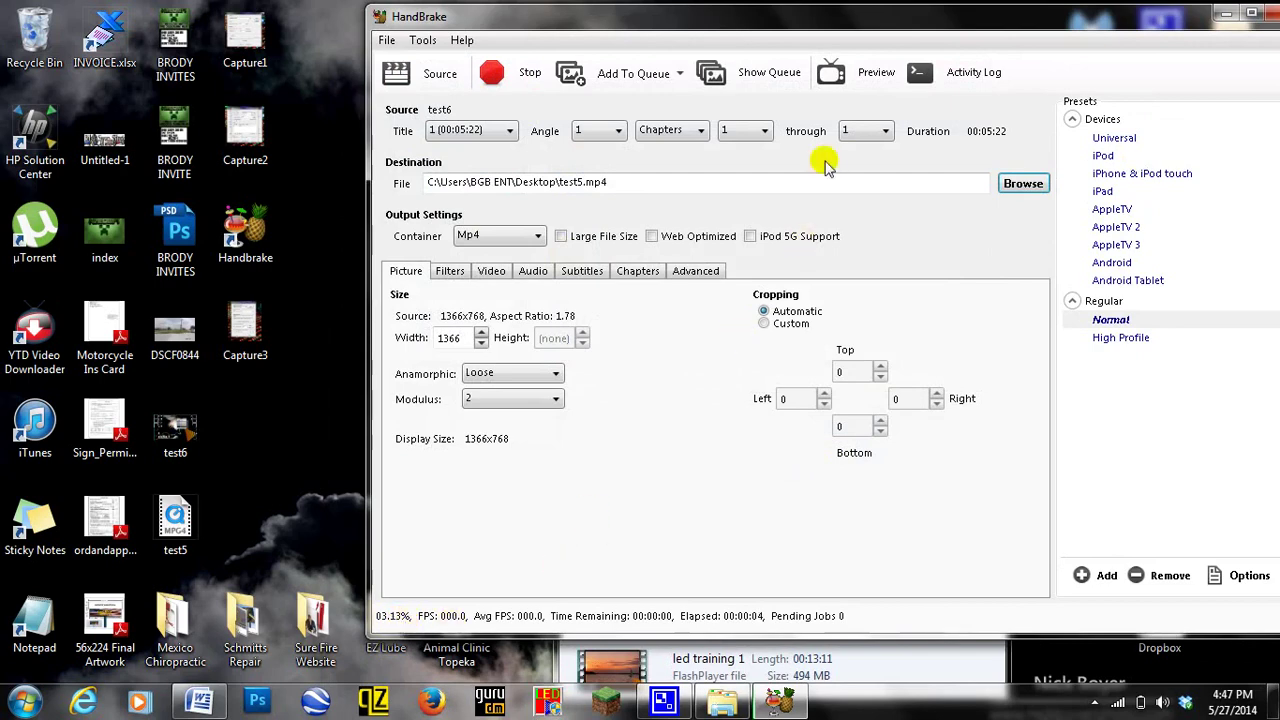
left_click_drag(846, 29, 723, 111)
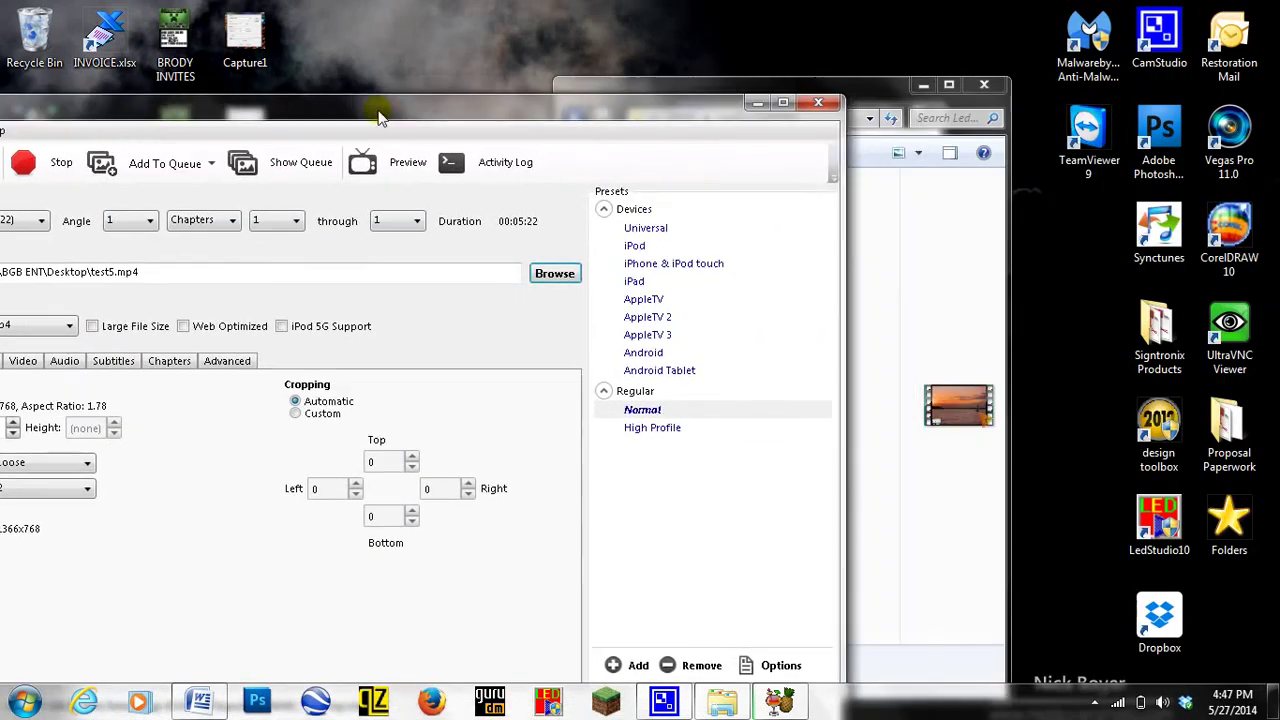
left_click(757, 104)
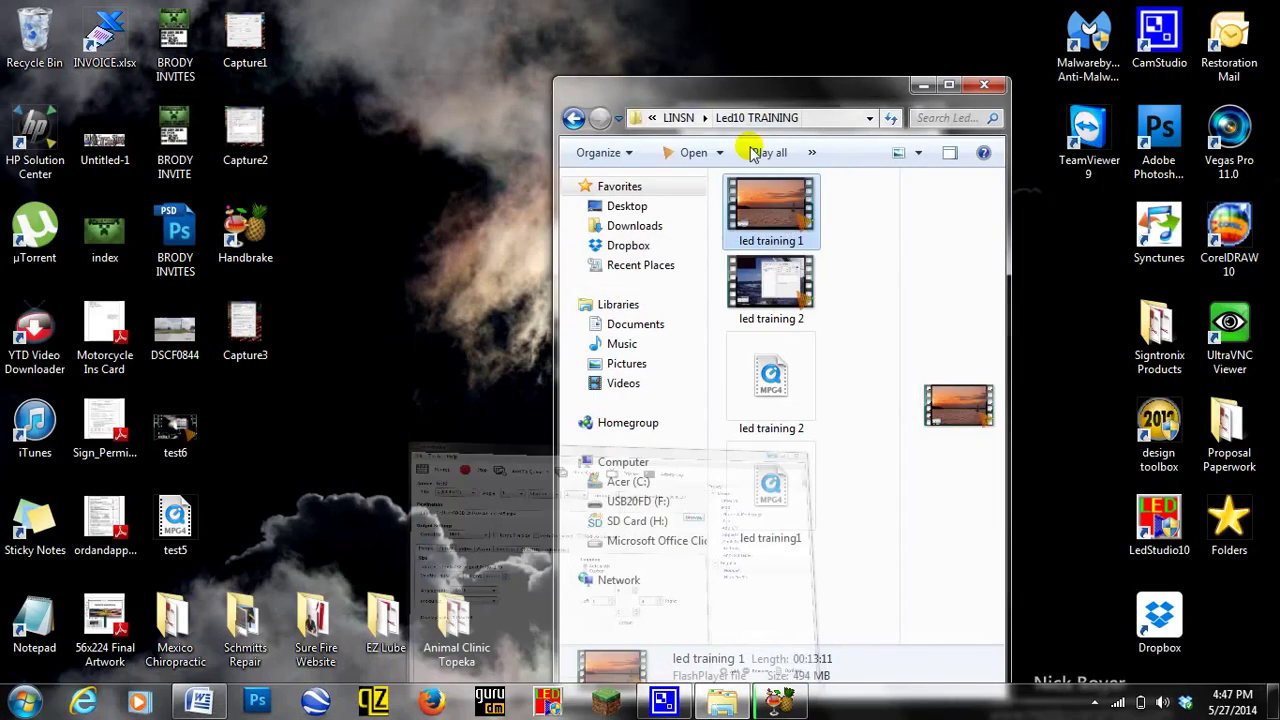
left_click(183, 433)
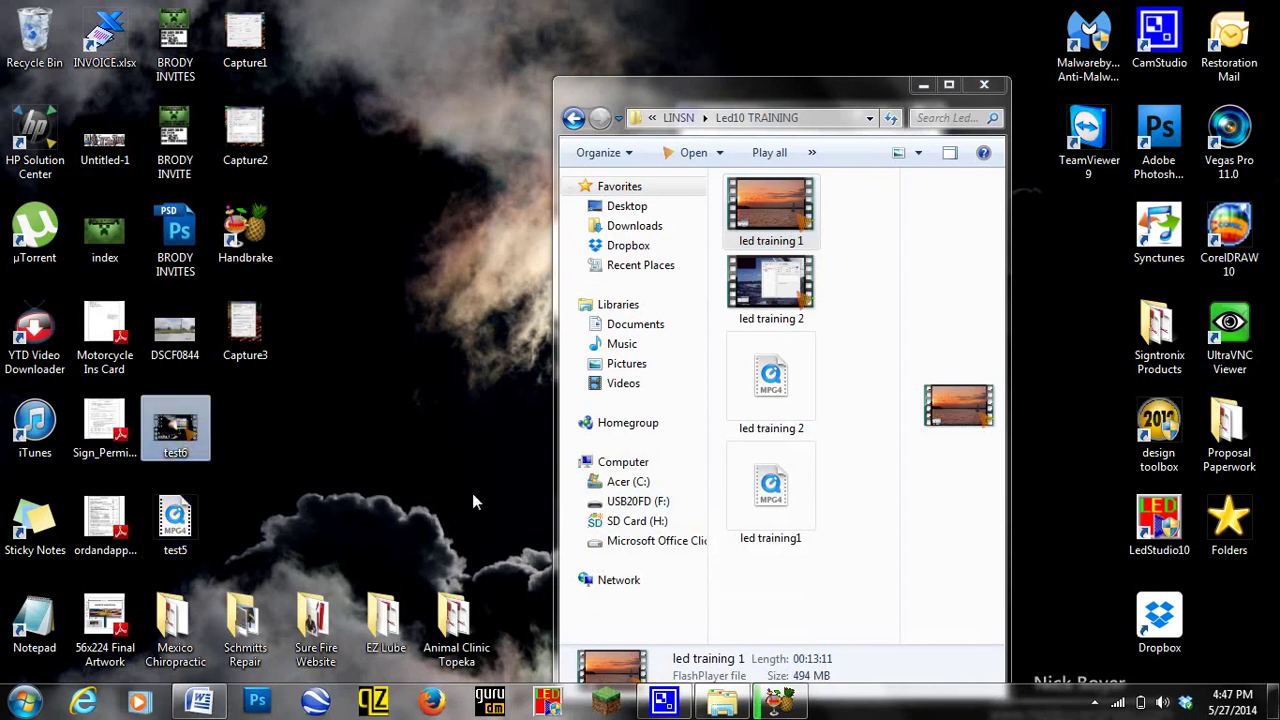
left_click(792, 704)
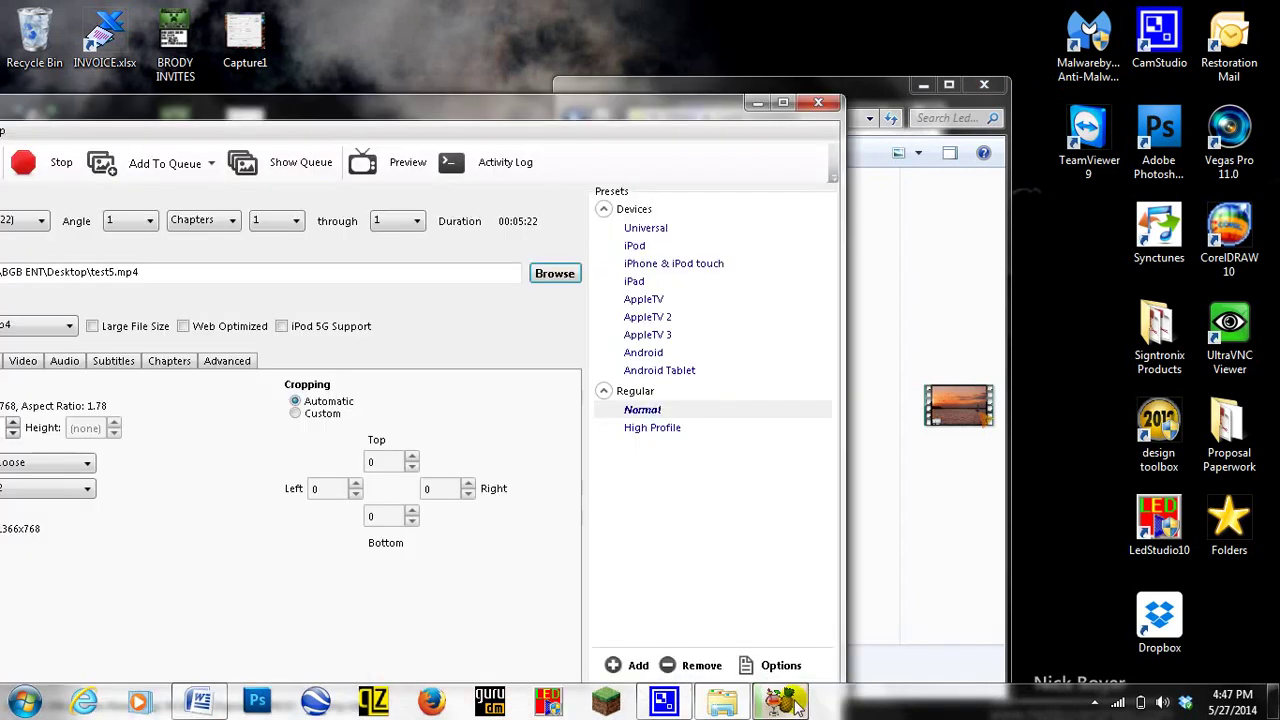
left_click_drag(333, 116, 637, 47)
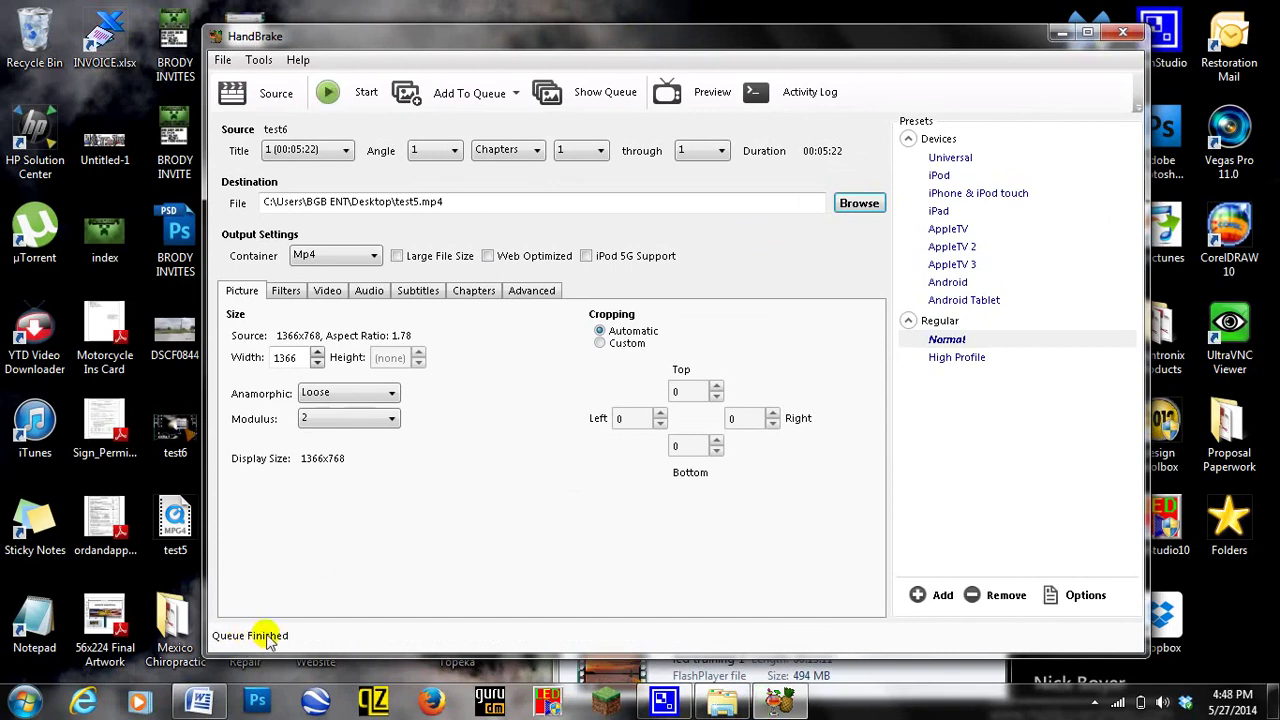
left_click(1122, 33)
Compare the file sizes of the desktop test6 AVI and test5 MP4 in side-by-side properties dialogs, and close both
left_click(178, 515)
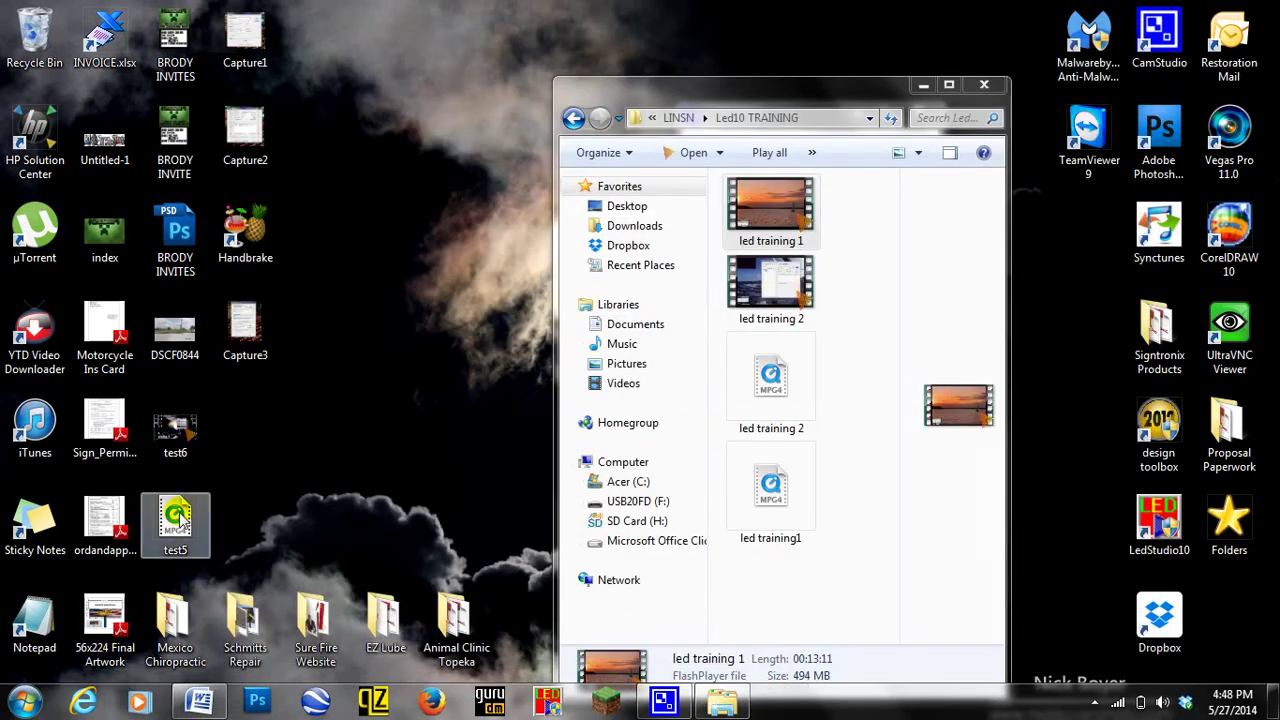
left_click(172, 425)
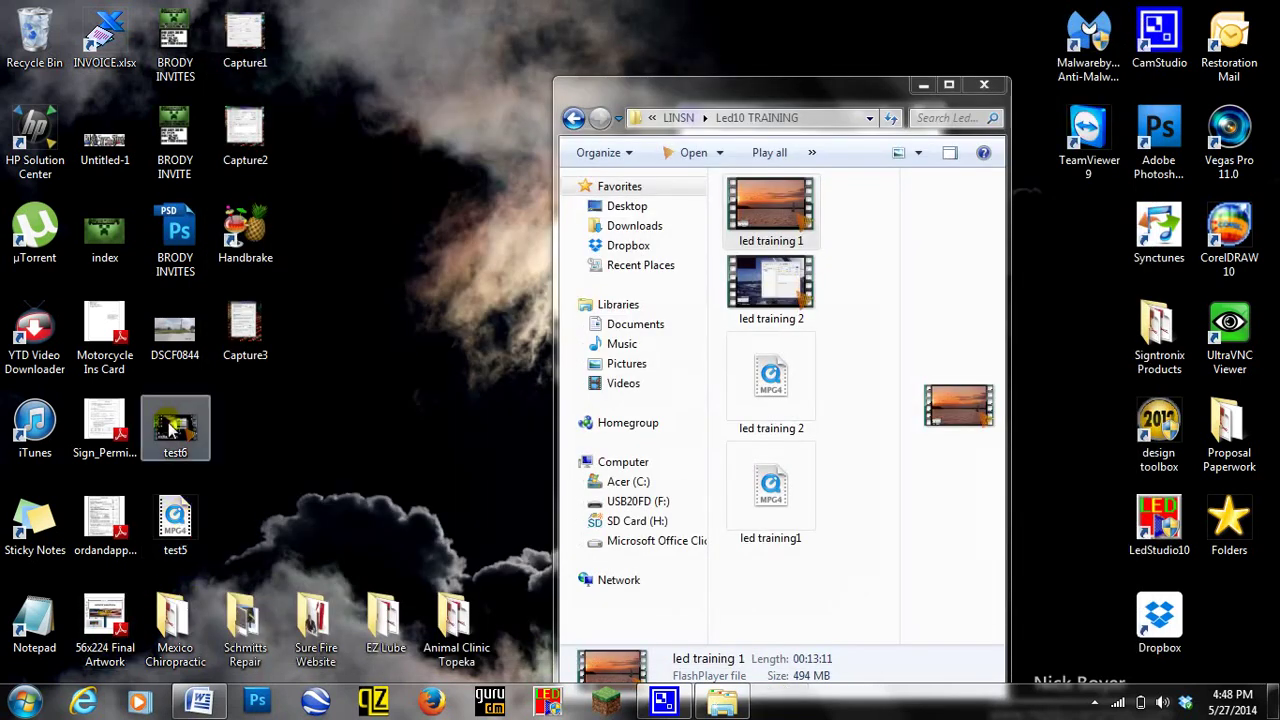
right_click(172, 428)
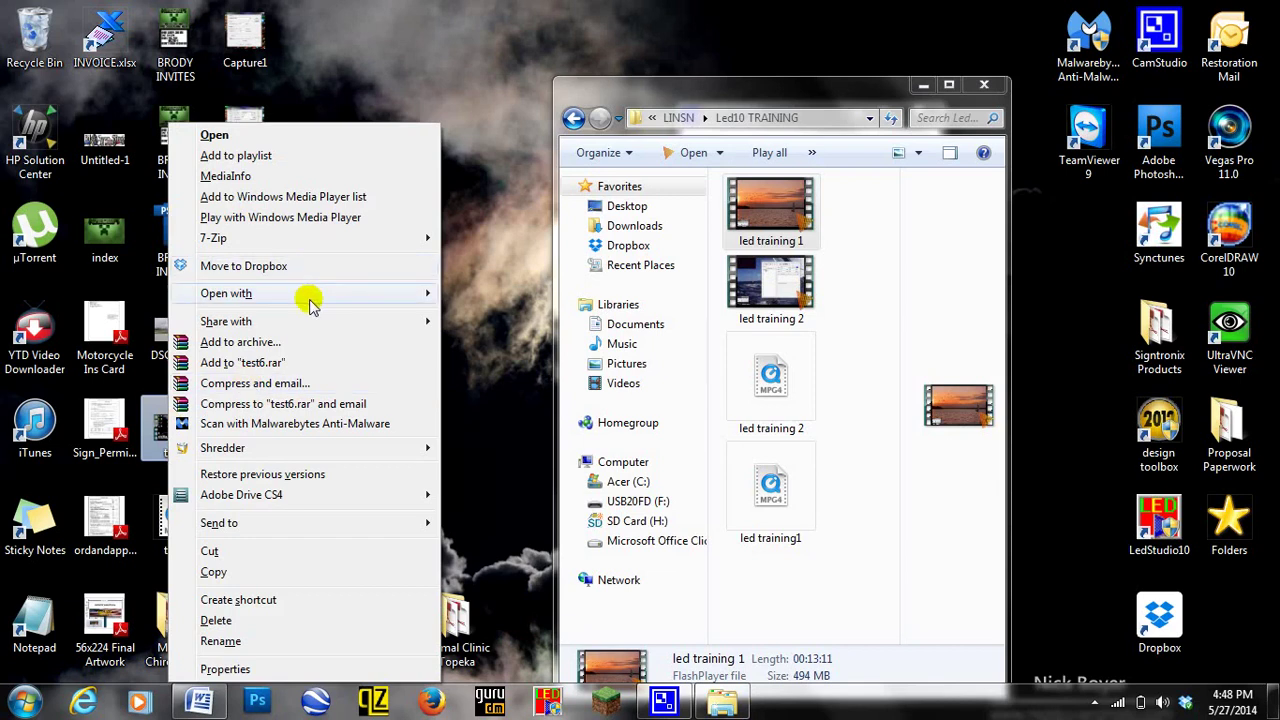
left_click(295, 670)
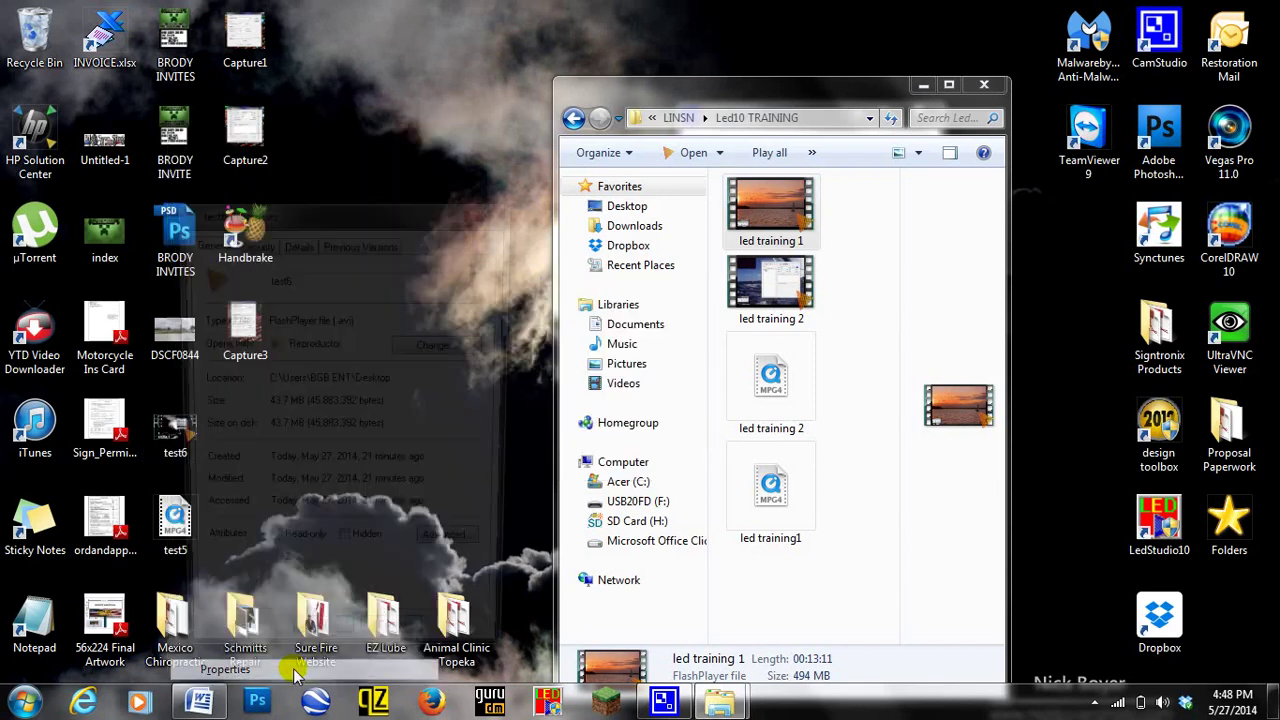
left_click_drag(379, 230, 788, 107)
right_click(183, 533)
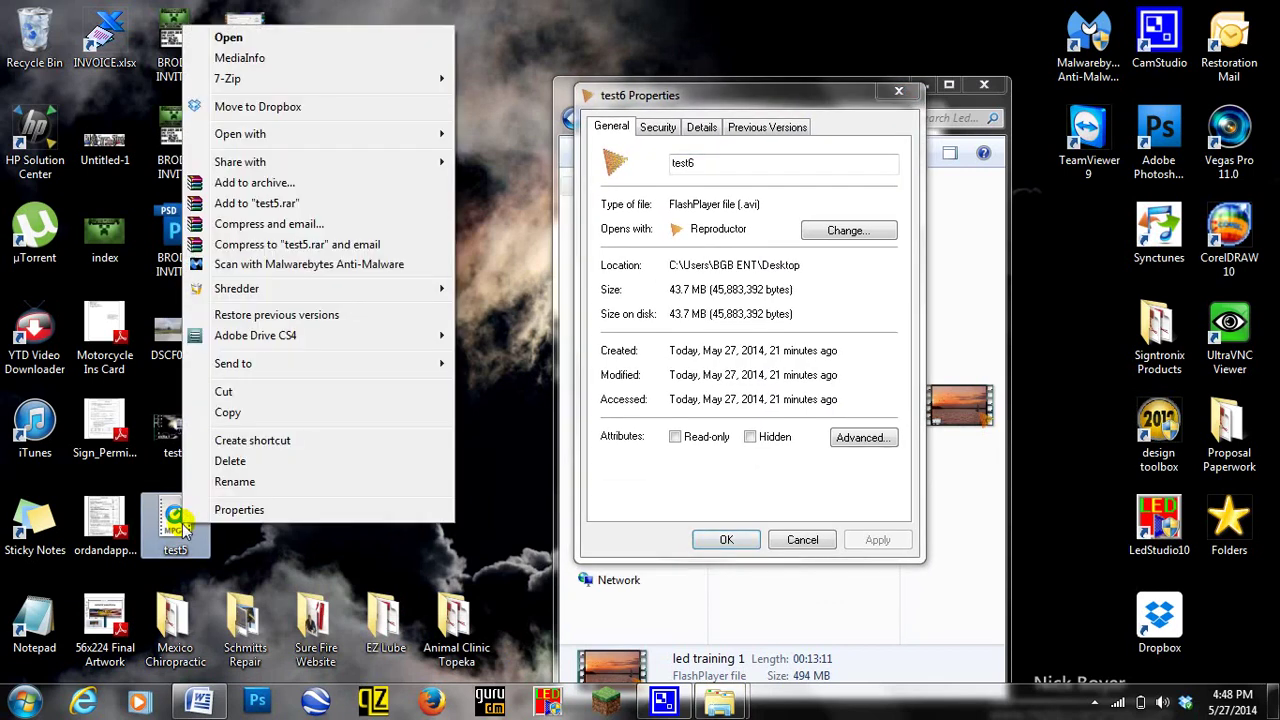
left_click(255, 511)
left_click_drag(374, 214, 425, 111)
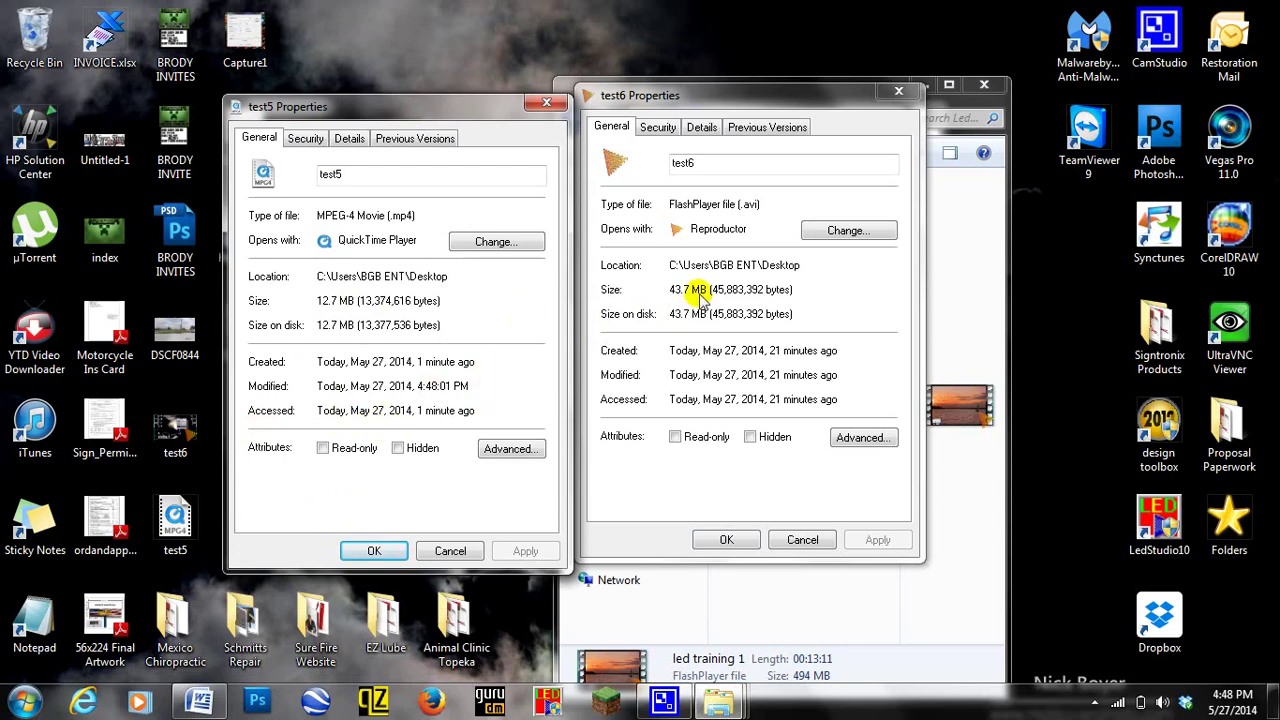
left_click(474, 556)
left_click(806, 539)
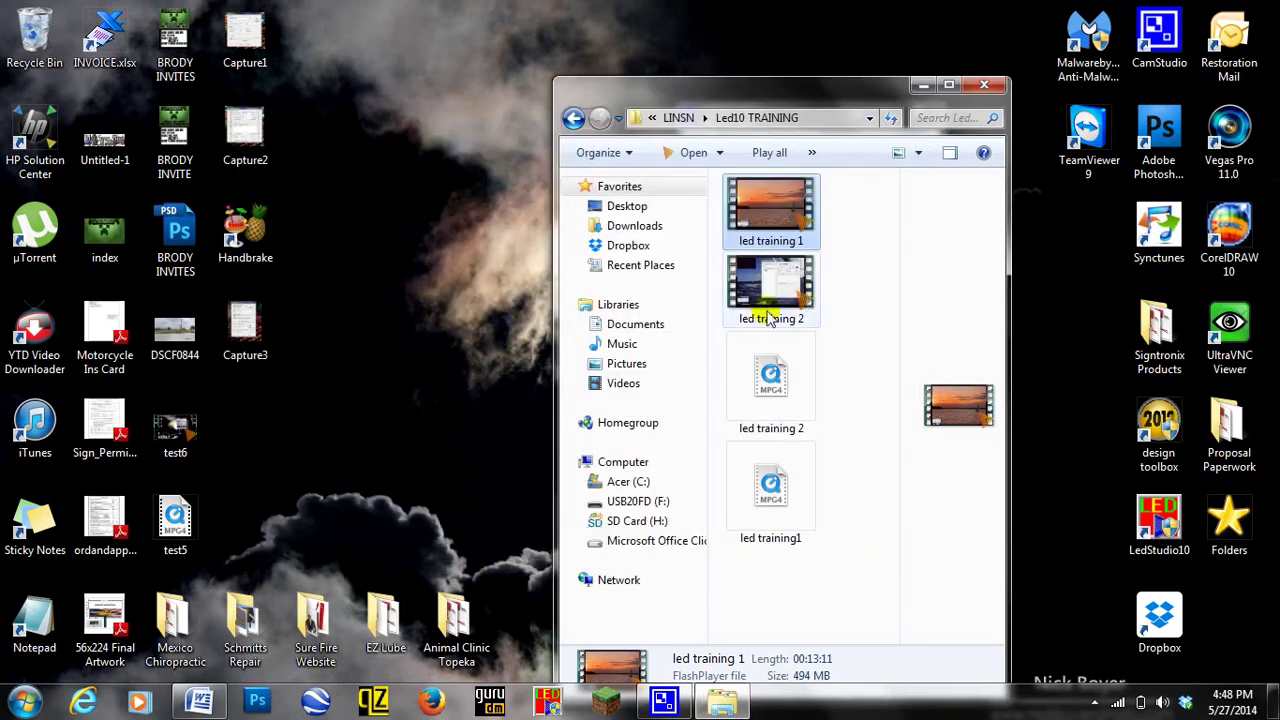
Open the properties of the led training 1 AVI video and check its file size and video length
right_click(783, 219)
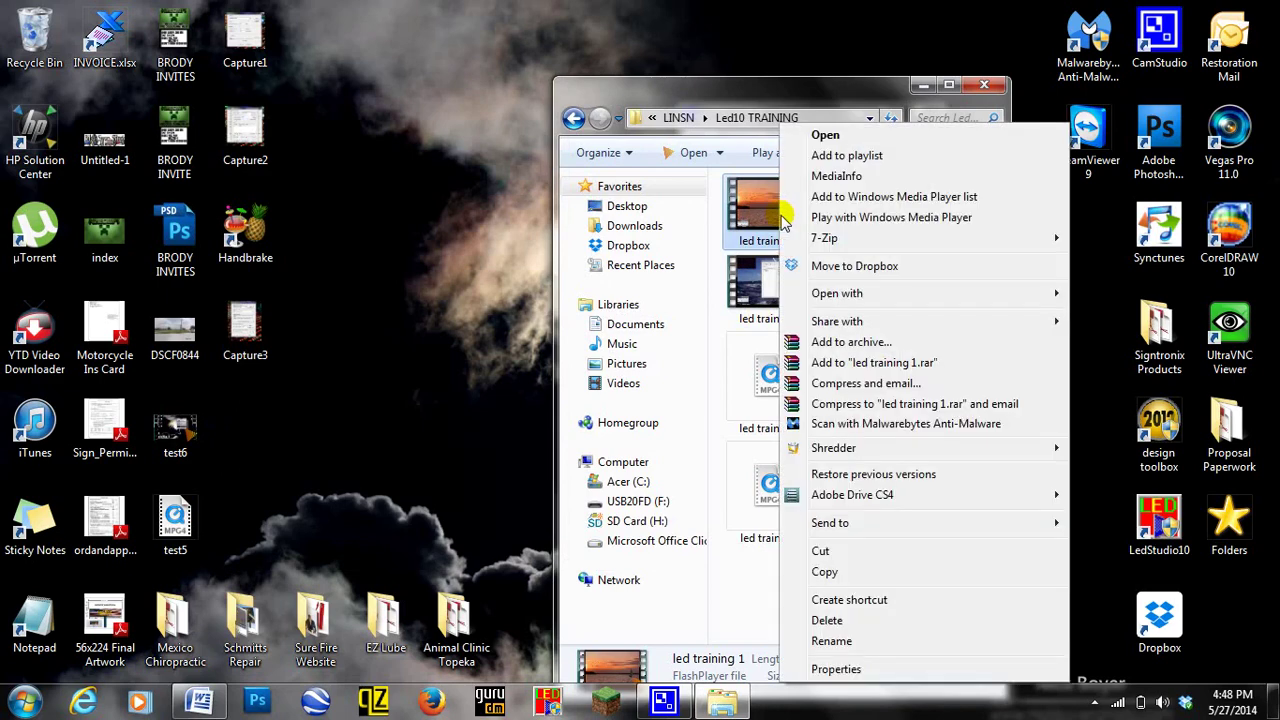
left_click(840, 669)
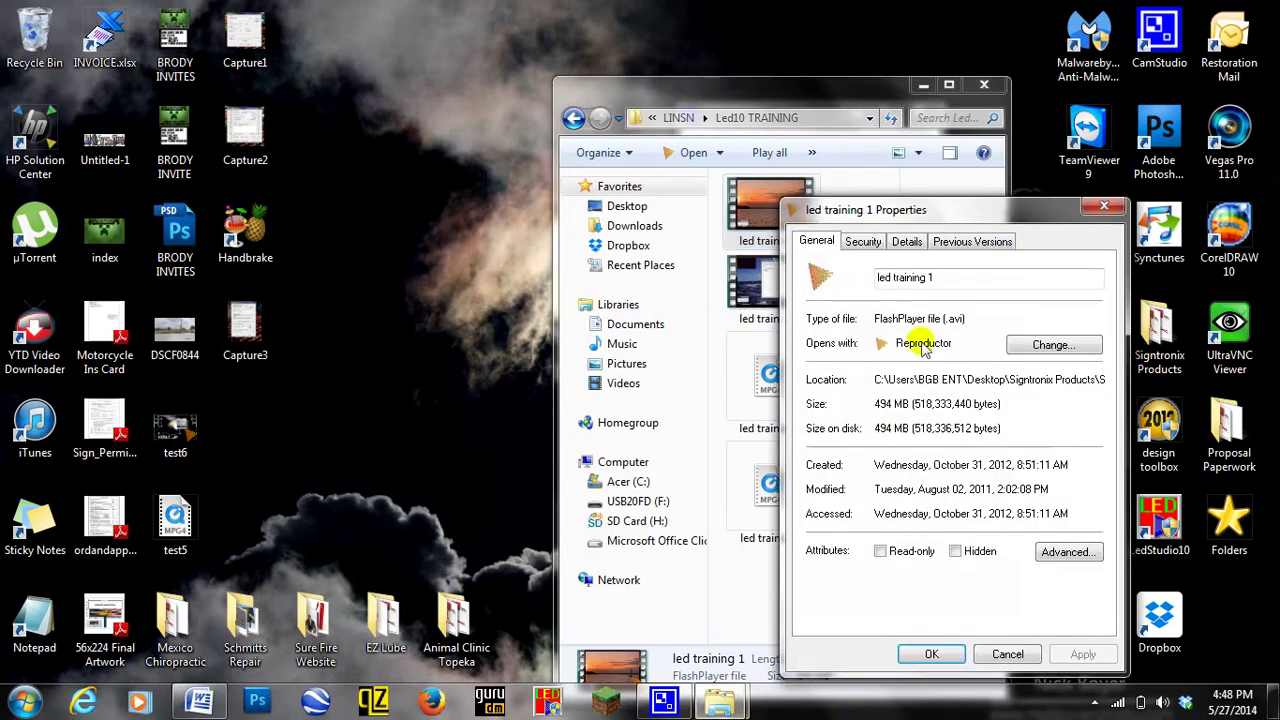
left_click_drag(972, 214, 327, 64)
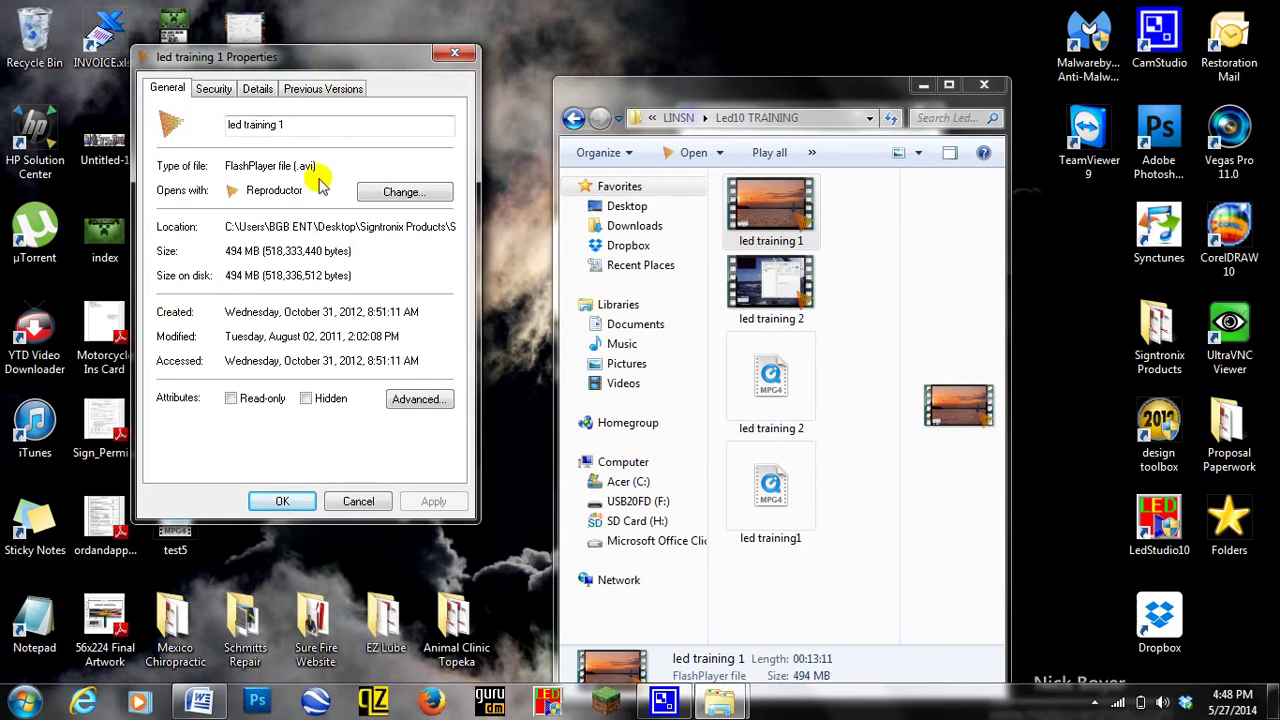
left_click(256, 88)
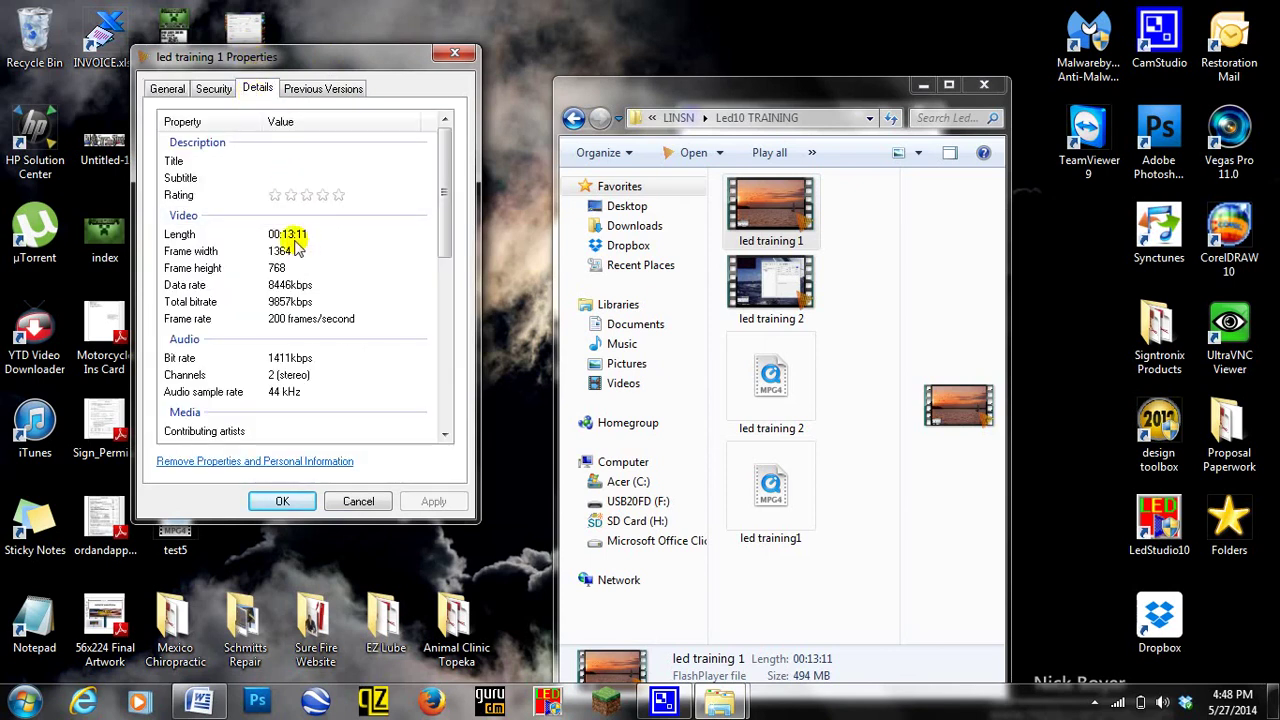
left_click(167, 88)
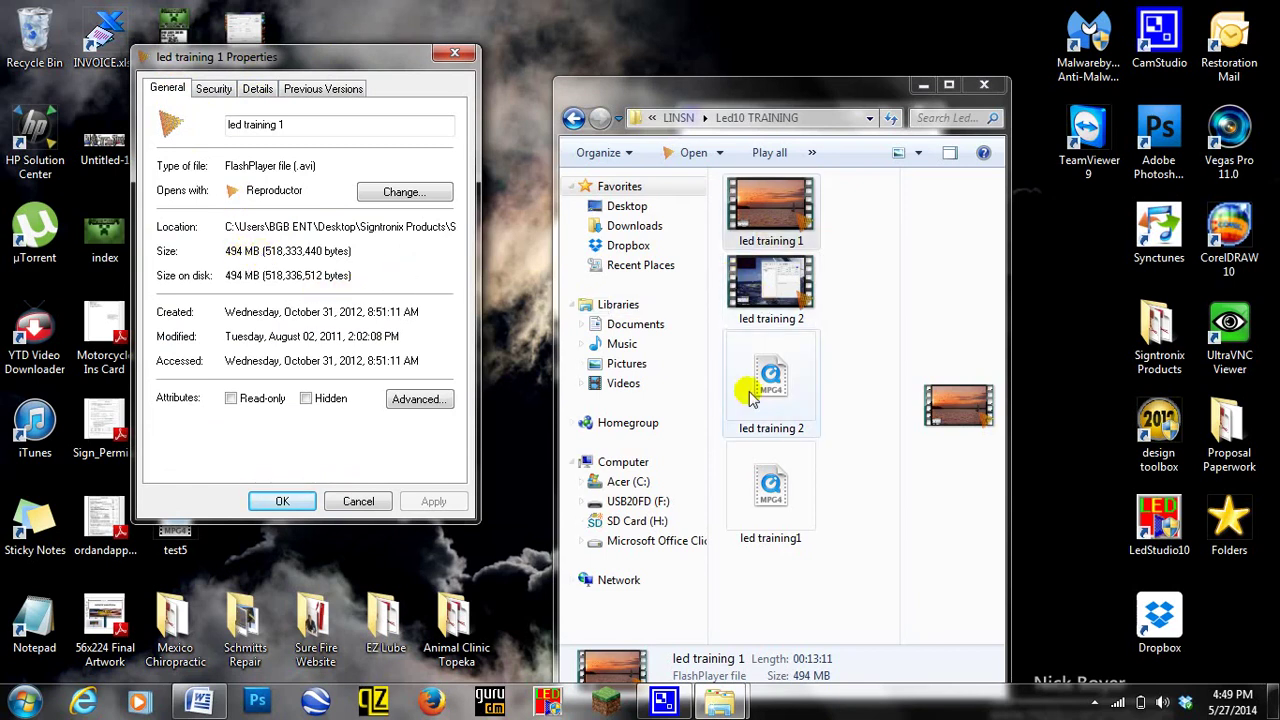
Open the led training1 MP4 properties beside the AVI's, compare the file sizes, and close both dialogs
right_click(770, 497)
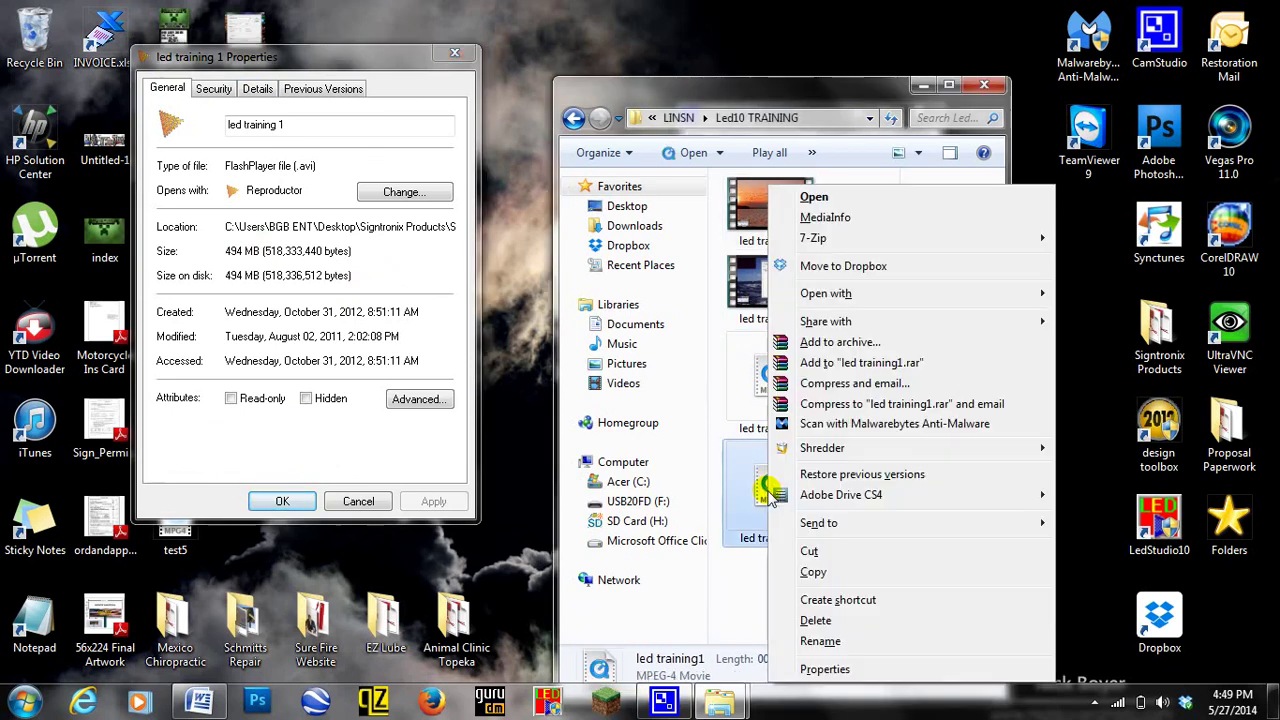
left_click(826, 669)
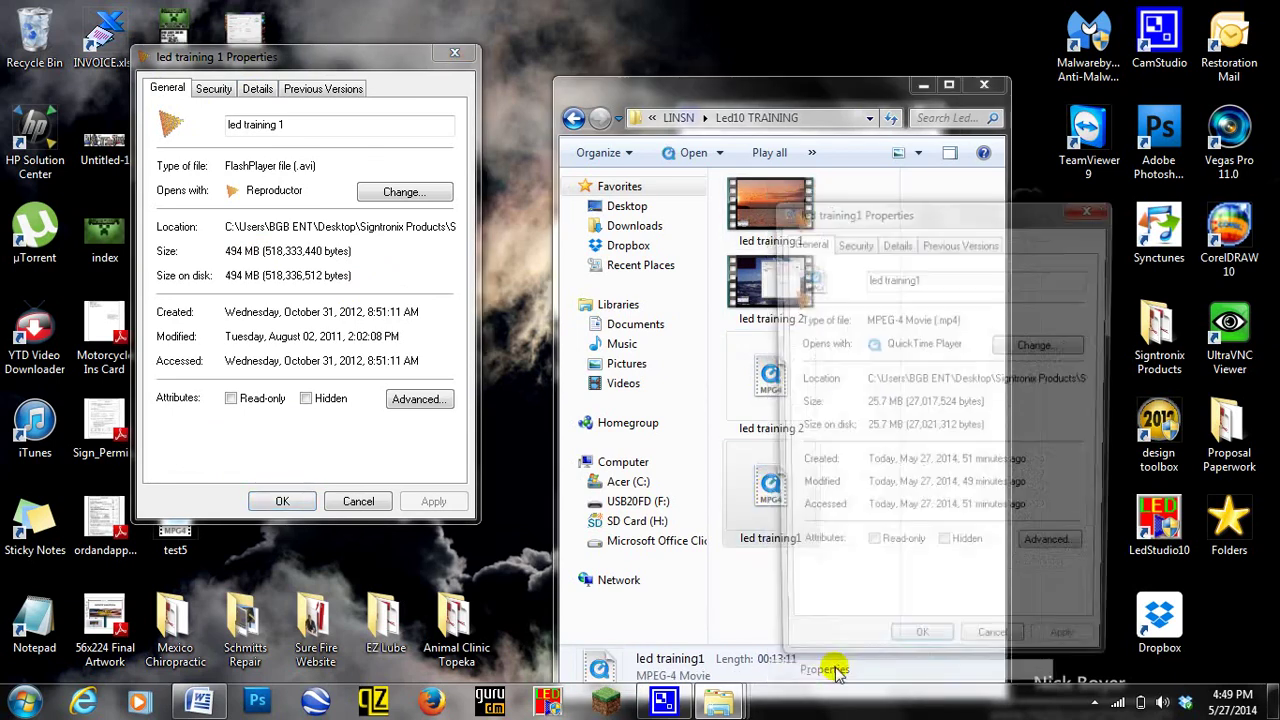
left_click_drag(944, 210, 650, 65)
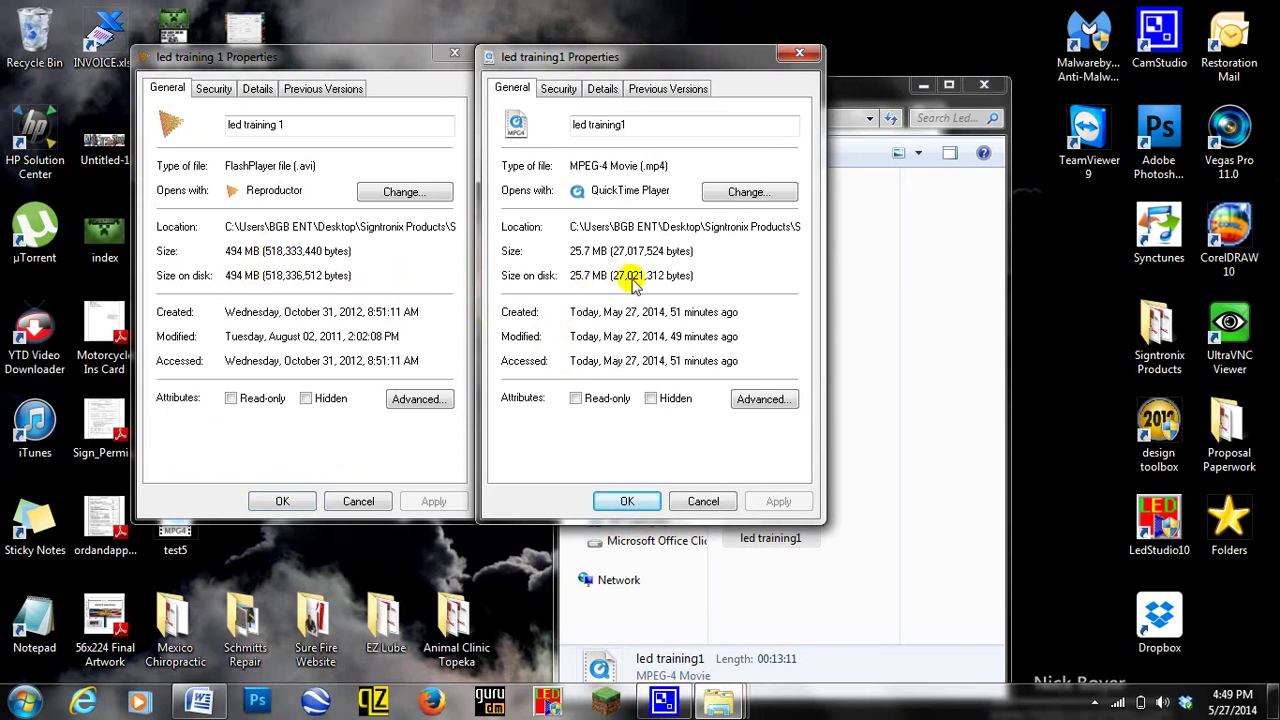
left_click(700, 501)
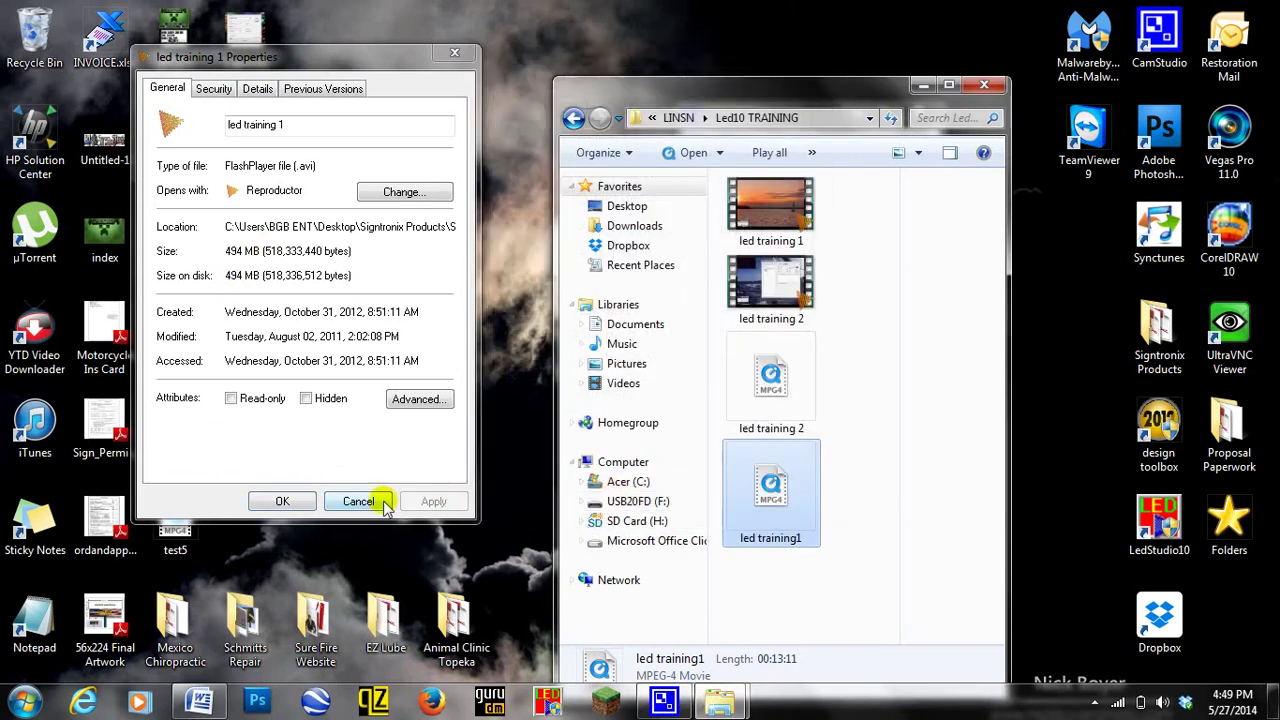
left_click(372, 502)
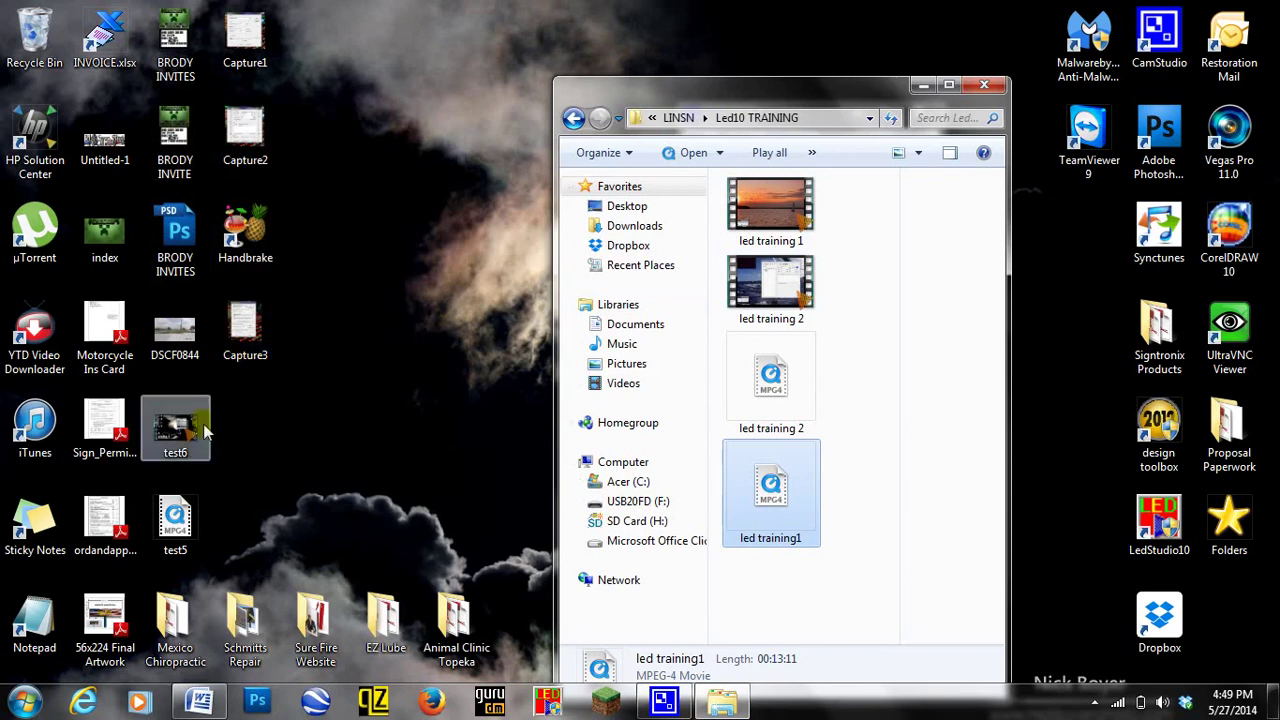
Open the desktop test6 video's properties and examine its file size, length and video details
left_click(180, 446)
left_click(182, 450)
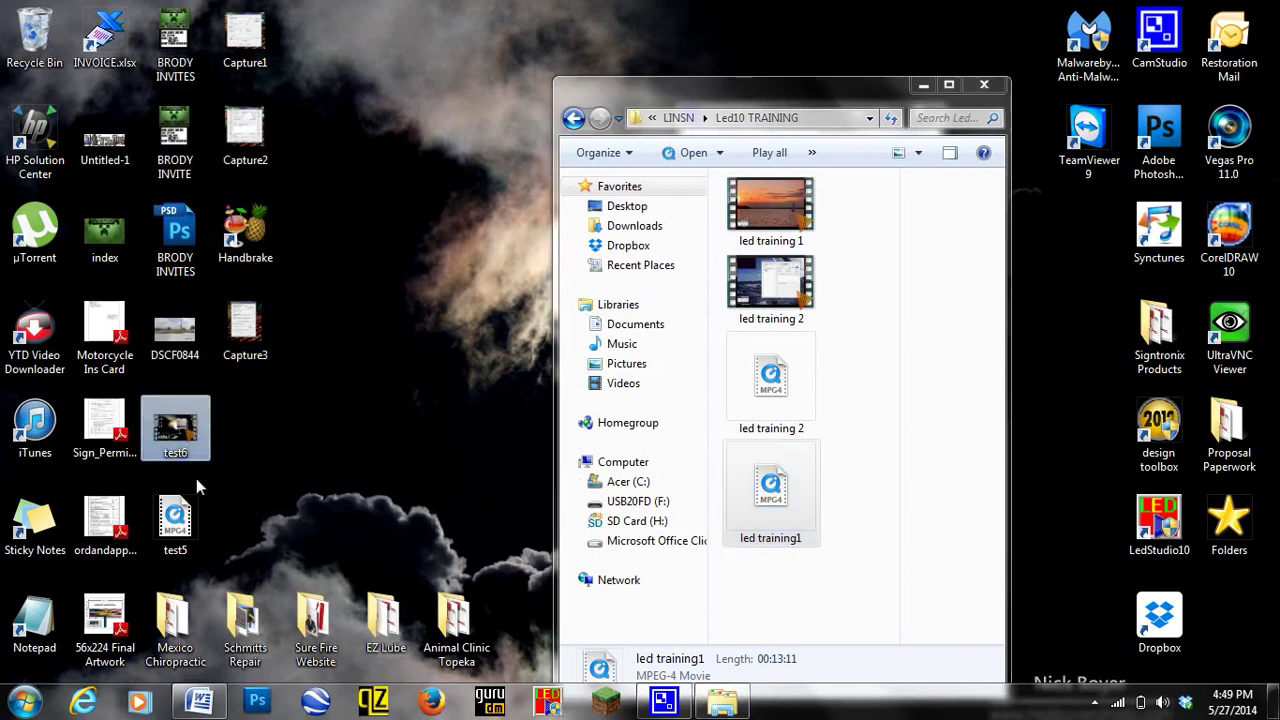
right_click(174, 430)
left_click(262, 668)
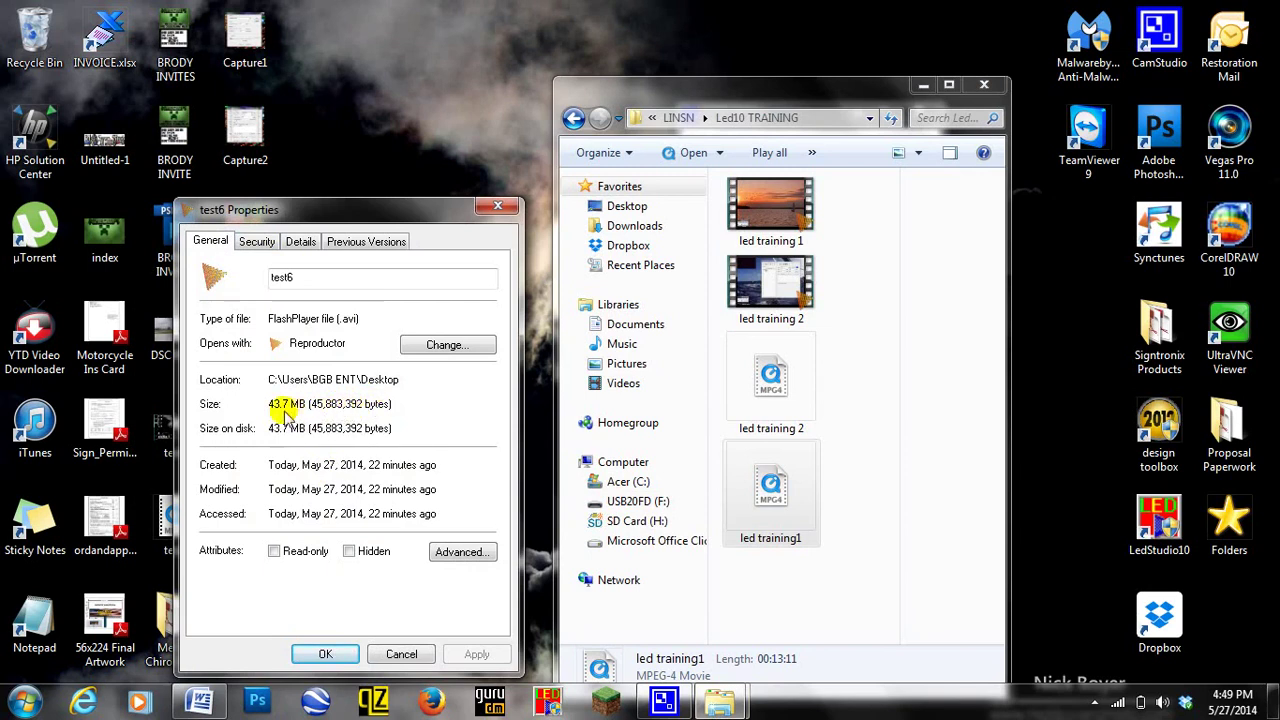
left_click(300, 241)
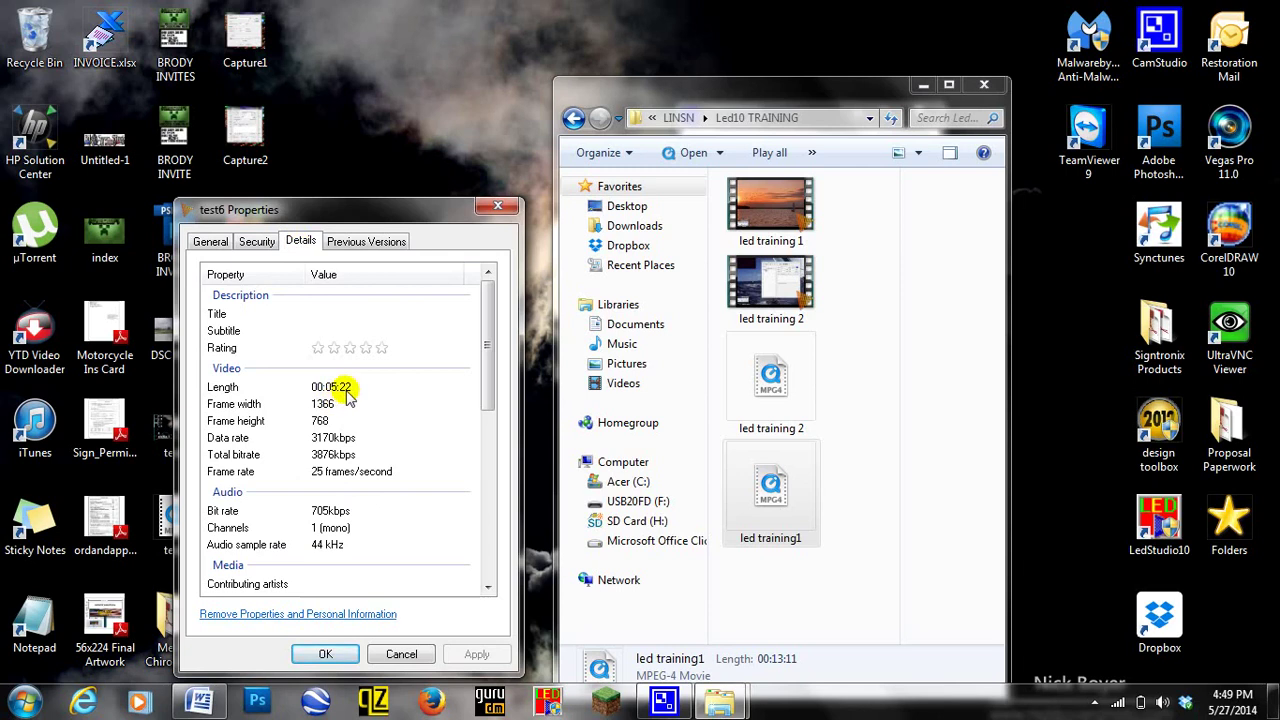
left_click(256, 242)
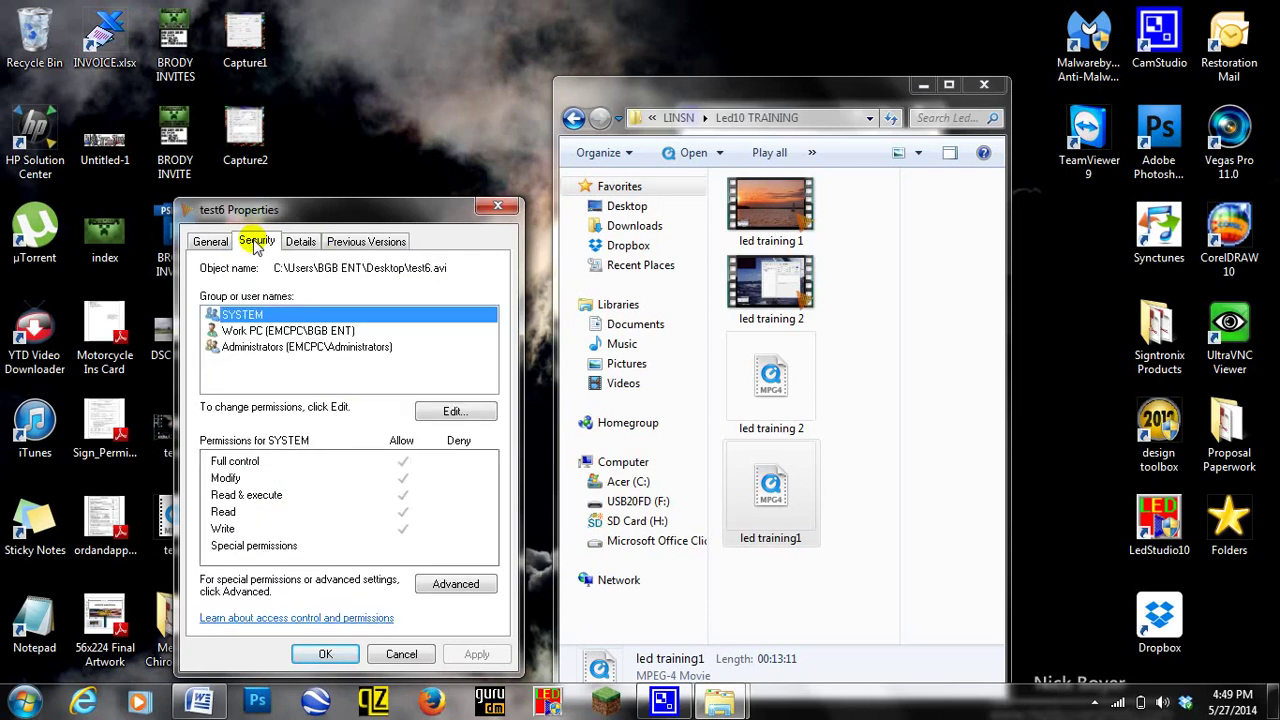
left_click(210, 242)
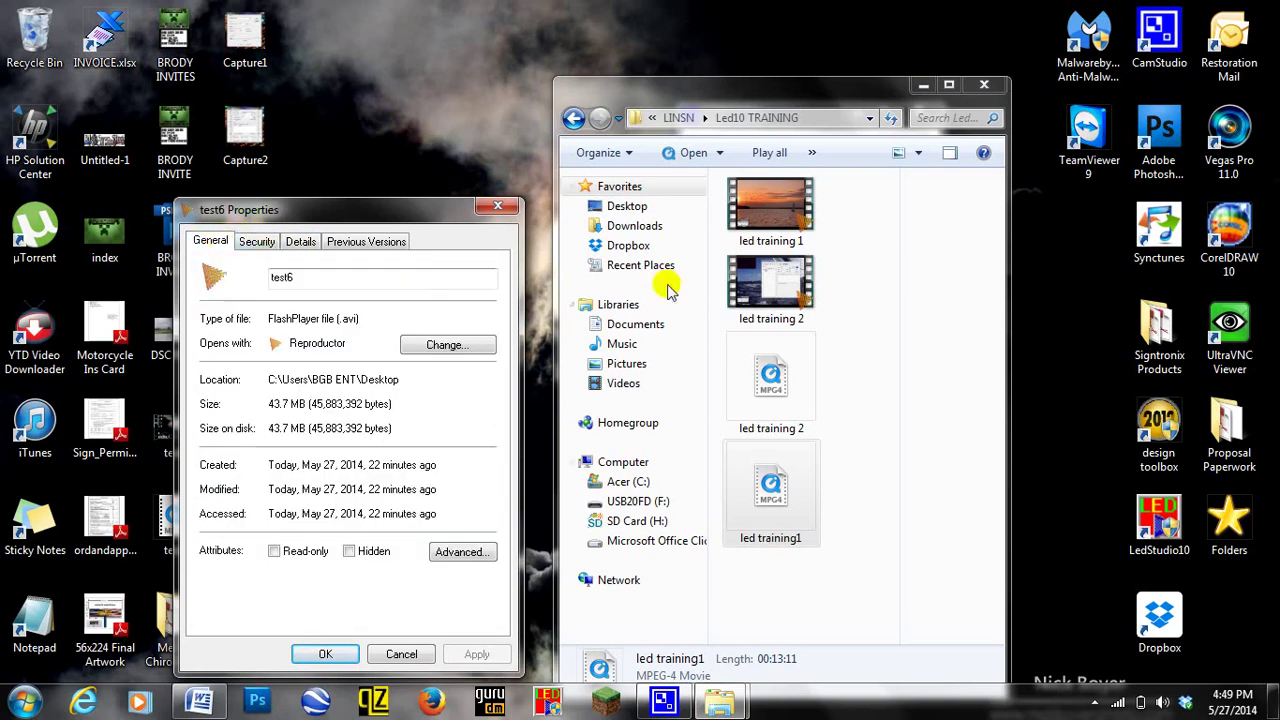
left_click(301, 242)
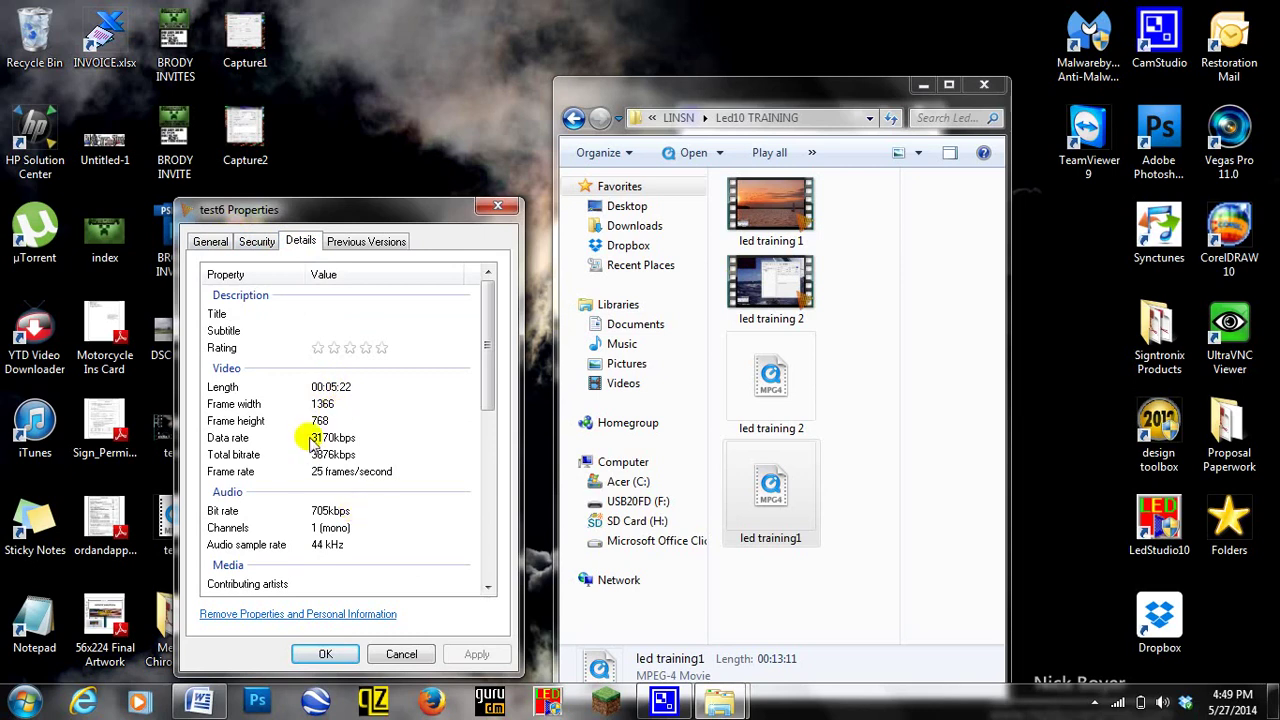
Check the desktop test6 AVI's file size and close its properties, and check the test5 MP4's file size the same way
left_click(215, 248)
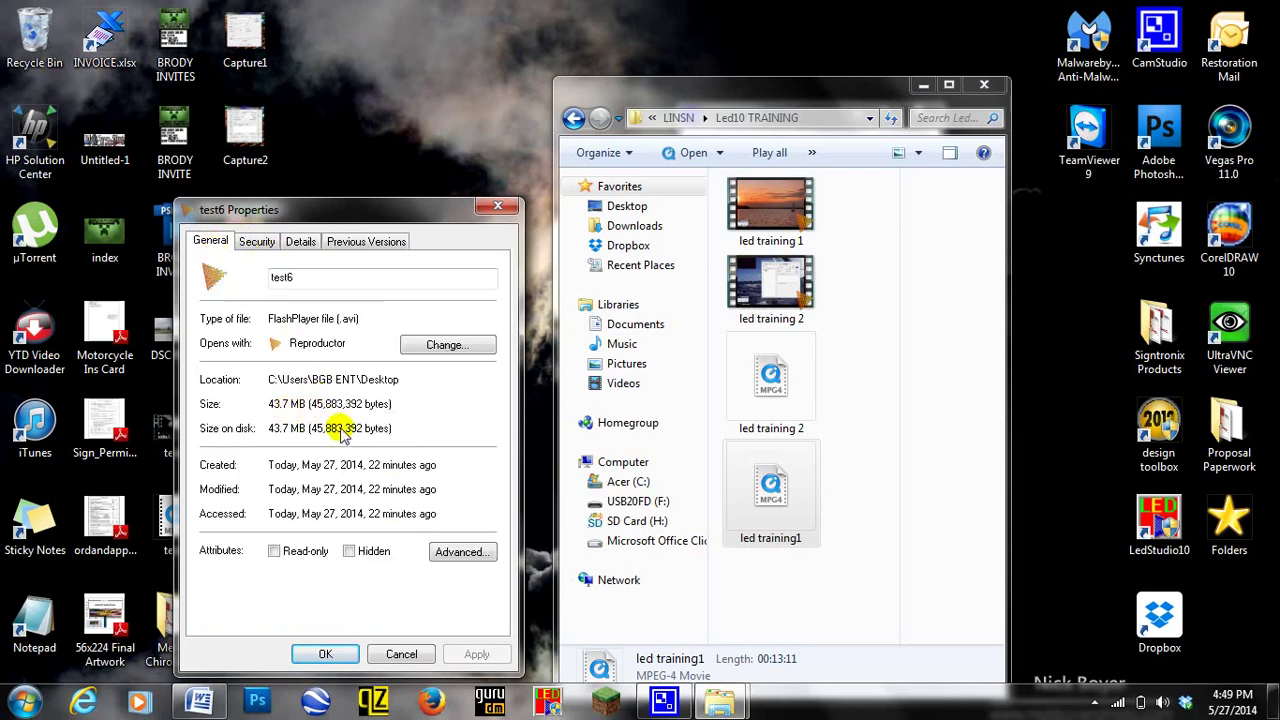
left_click(403, 654)
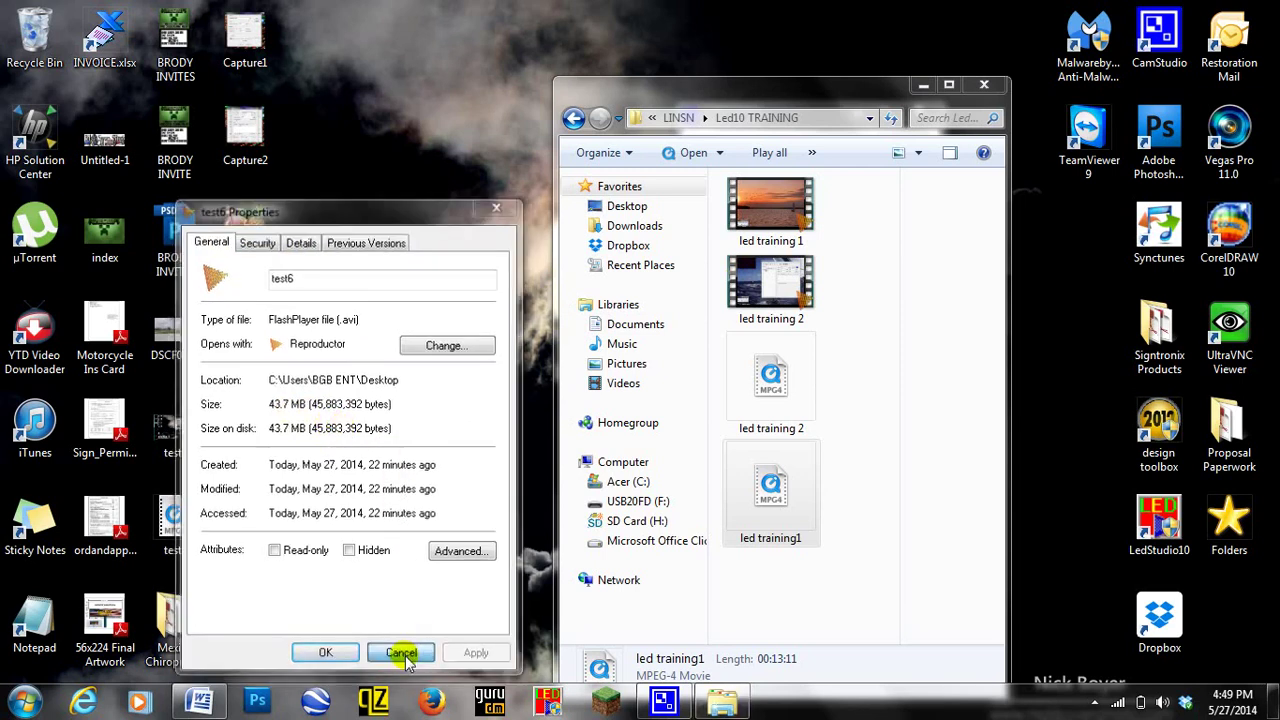
left_click(170, 518)
right_click(168, 520)
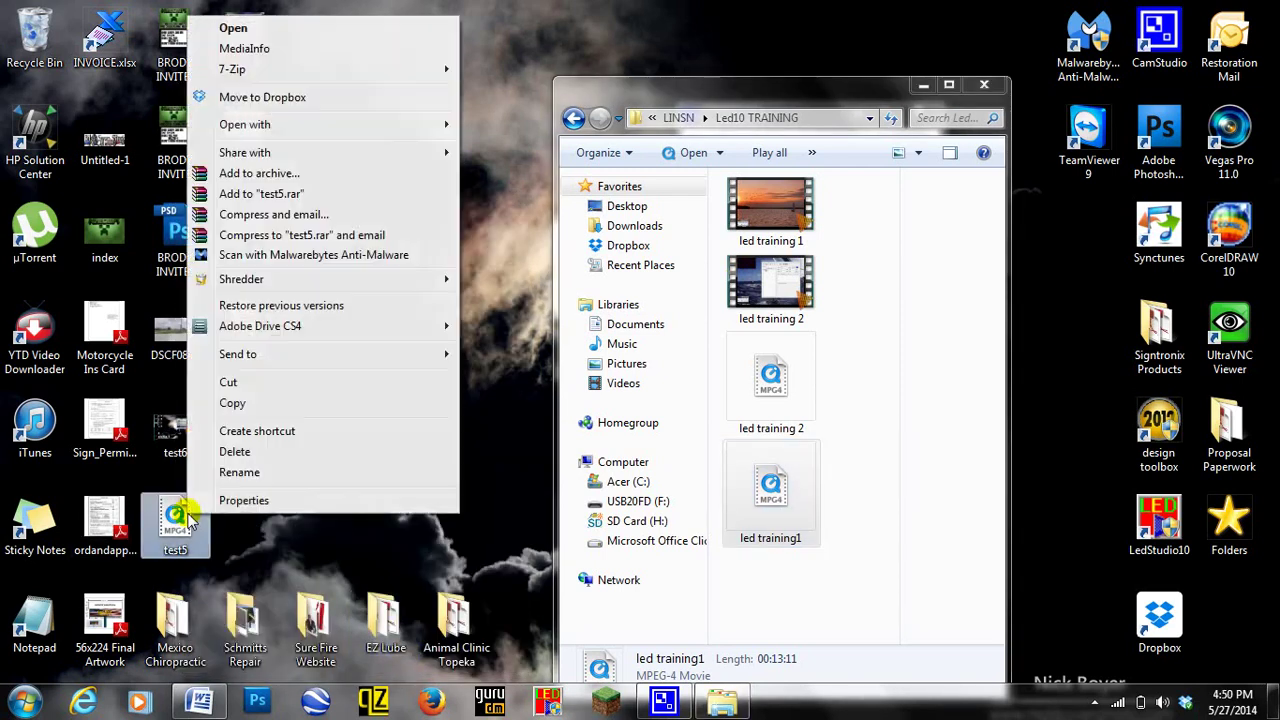
left_click(232, 502)
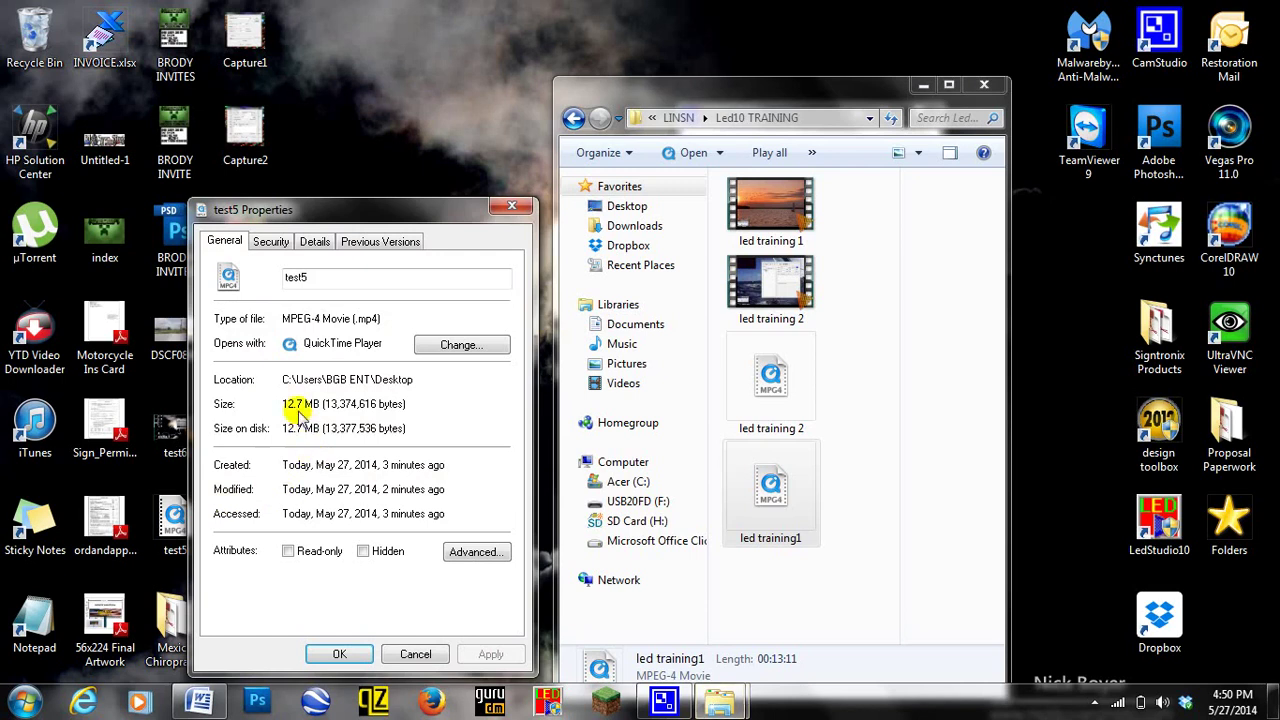
left_click(415, 655)
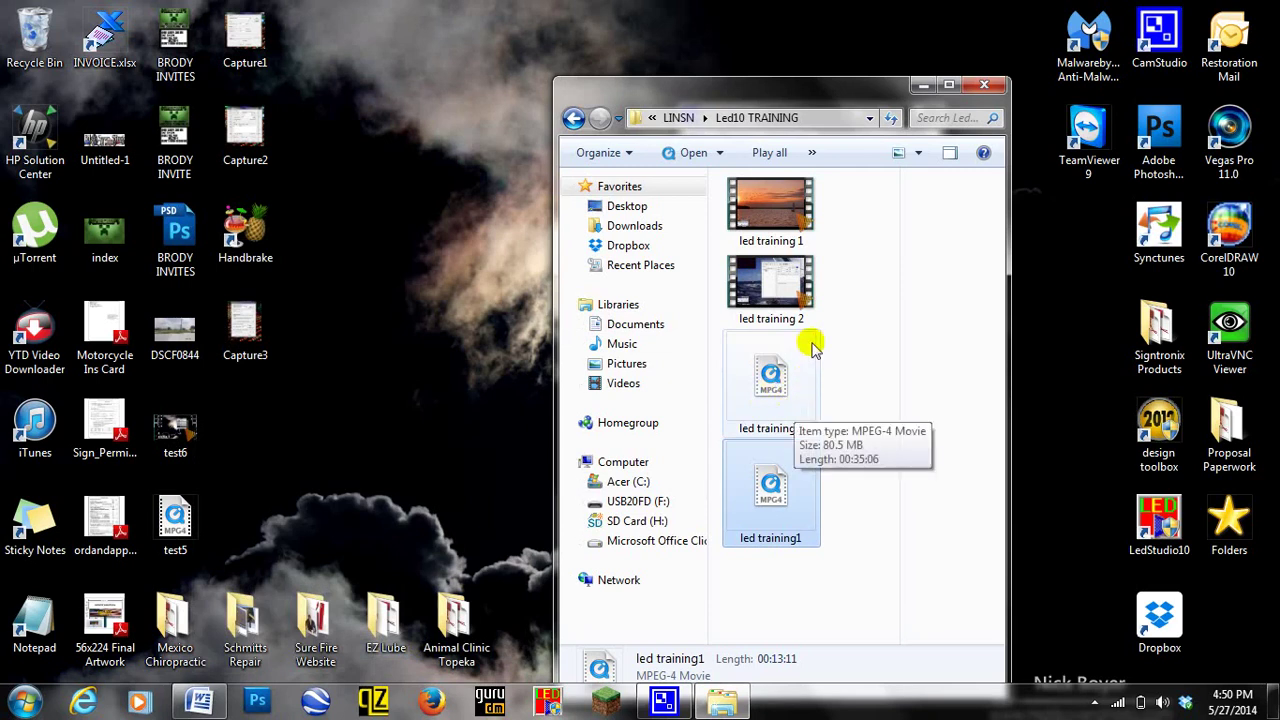
Open the led training 2 AVI's properties, check its file size, and place the dialog clear of the folder window
right_click(768, 288)
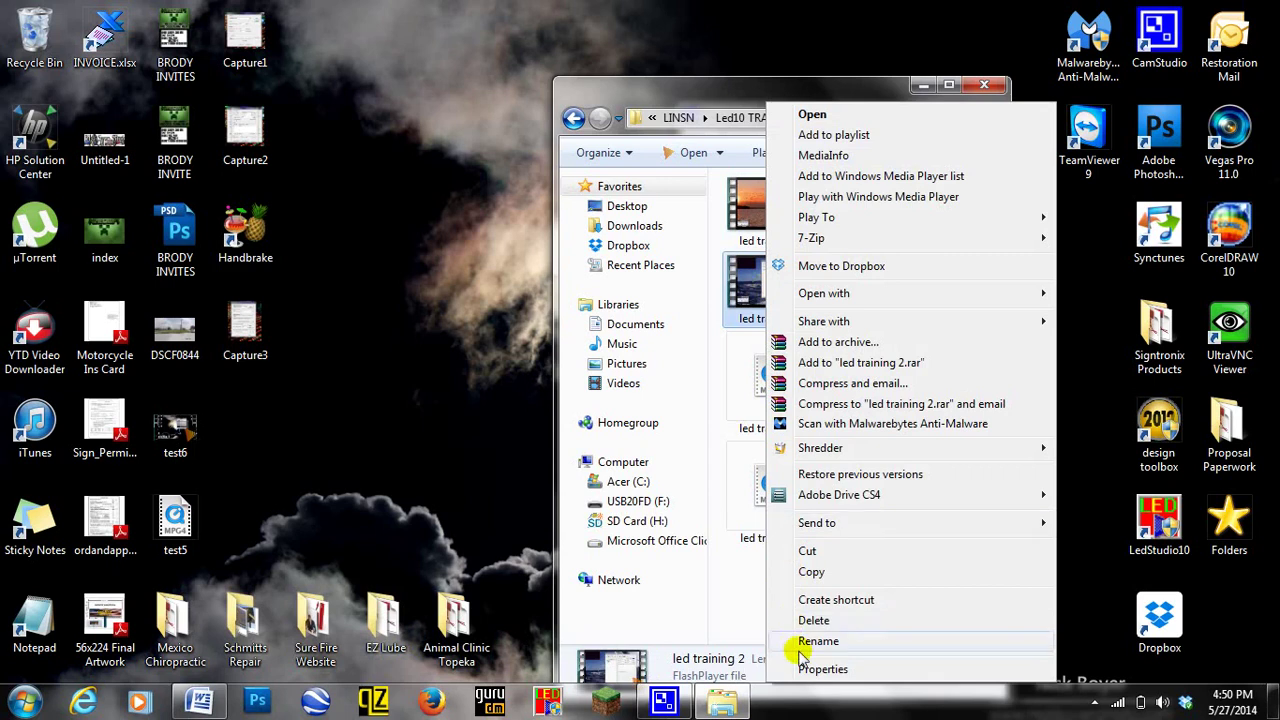
left_click(822, 669)
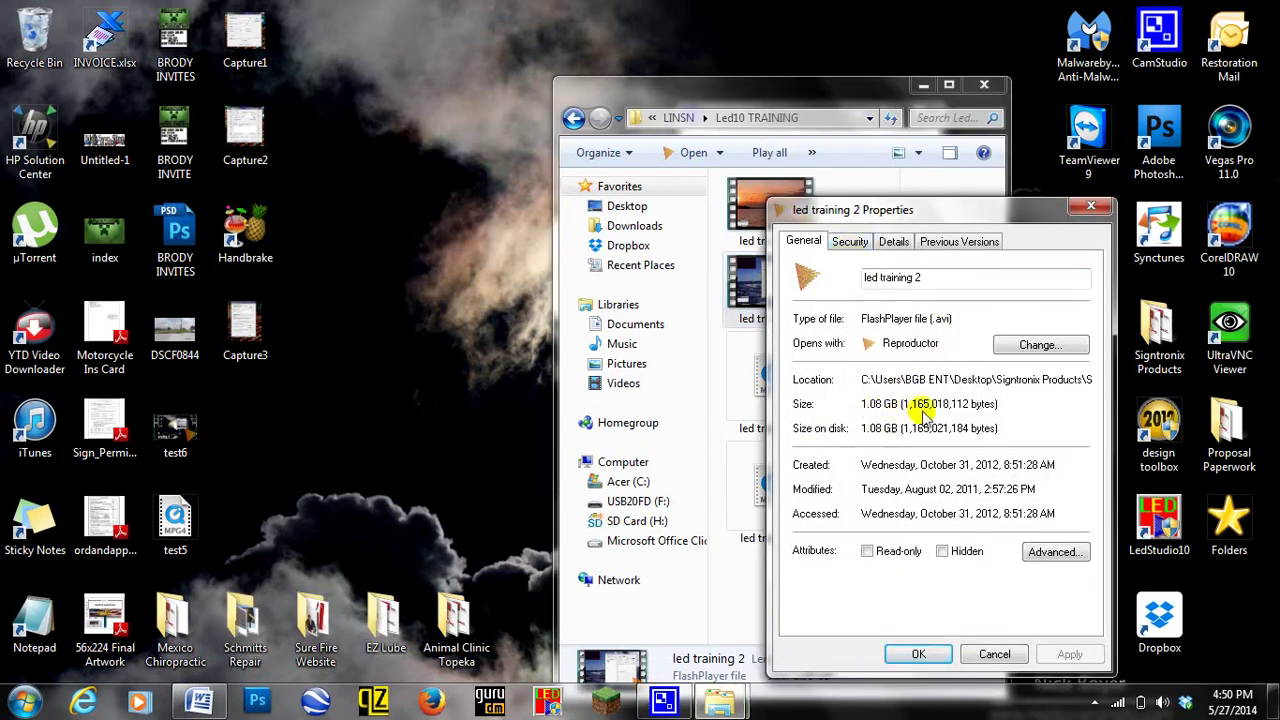
left_click_drag(935, 215, 270, 91)
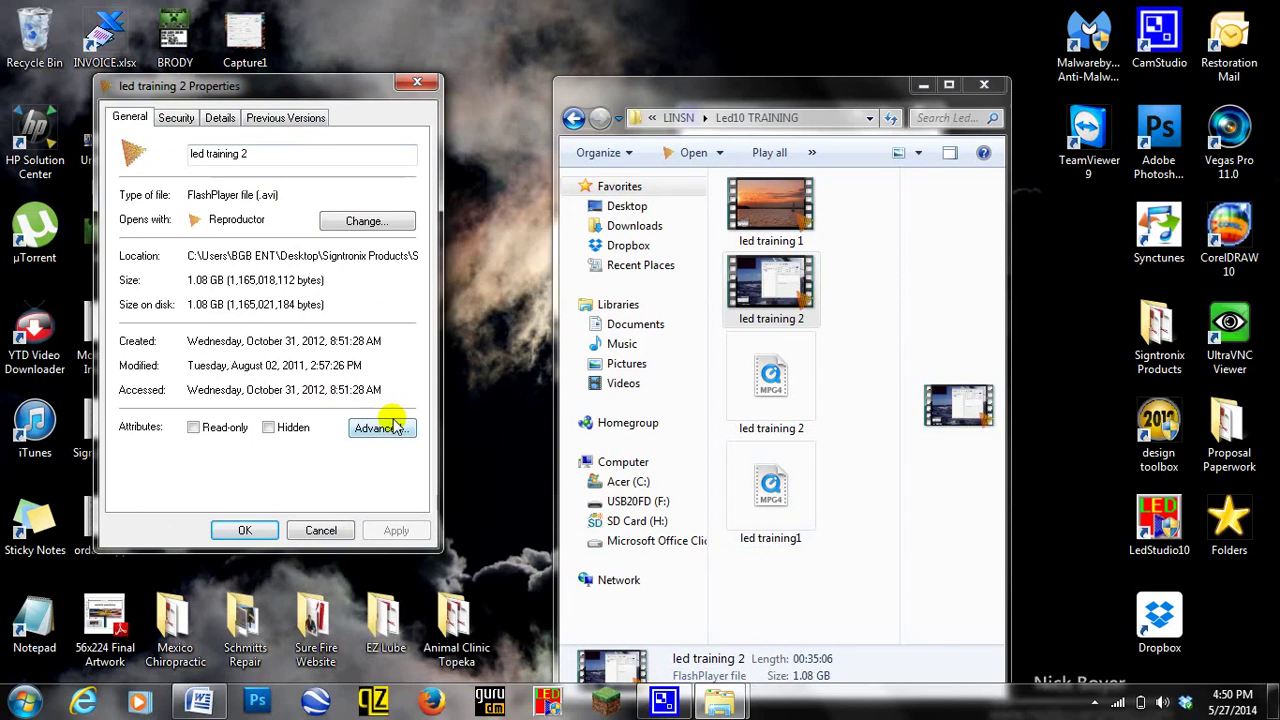
Open the led training 2 MP4's properties beside the AVI's, compare the file sizes, and close both dialogs and the folder window
left_click(768, 487)
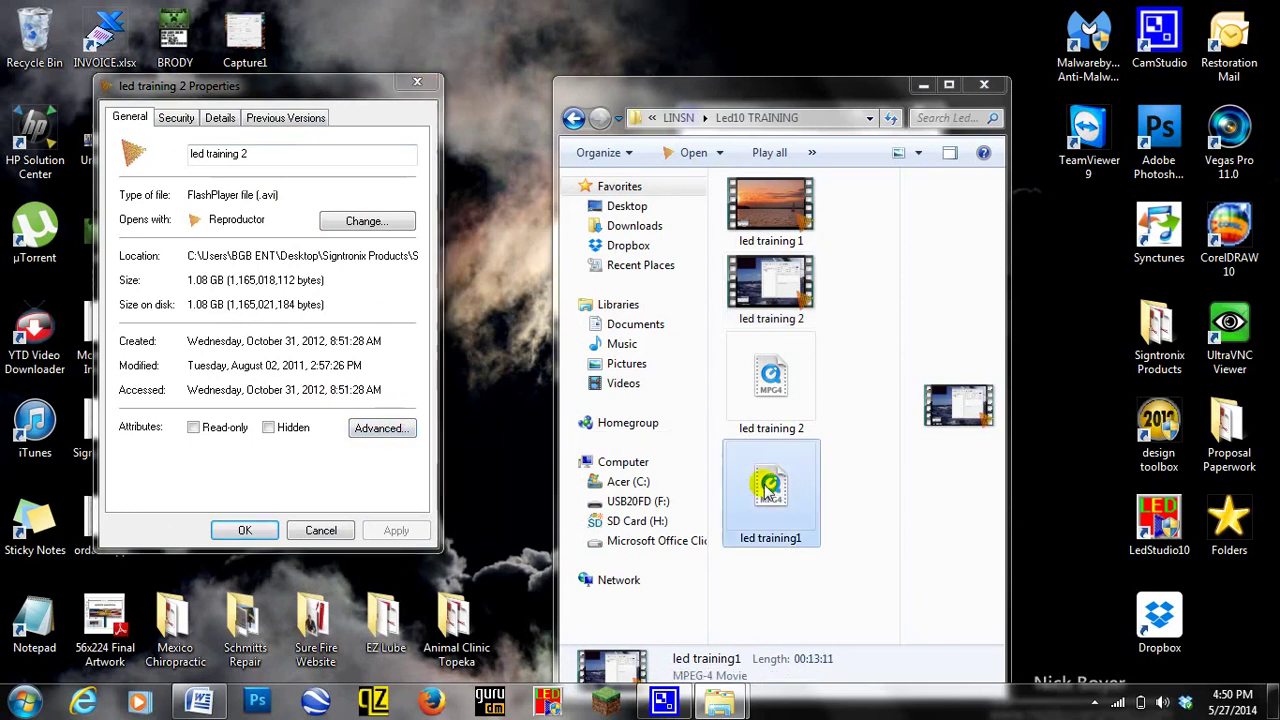
right_click(768, 487)
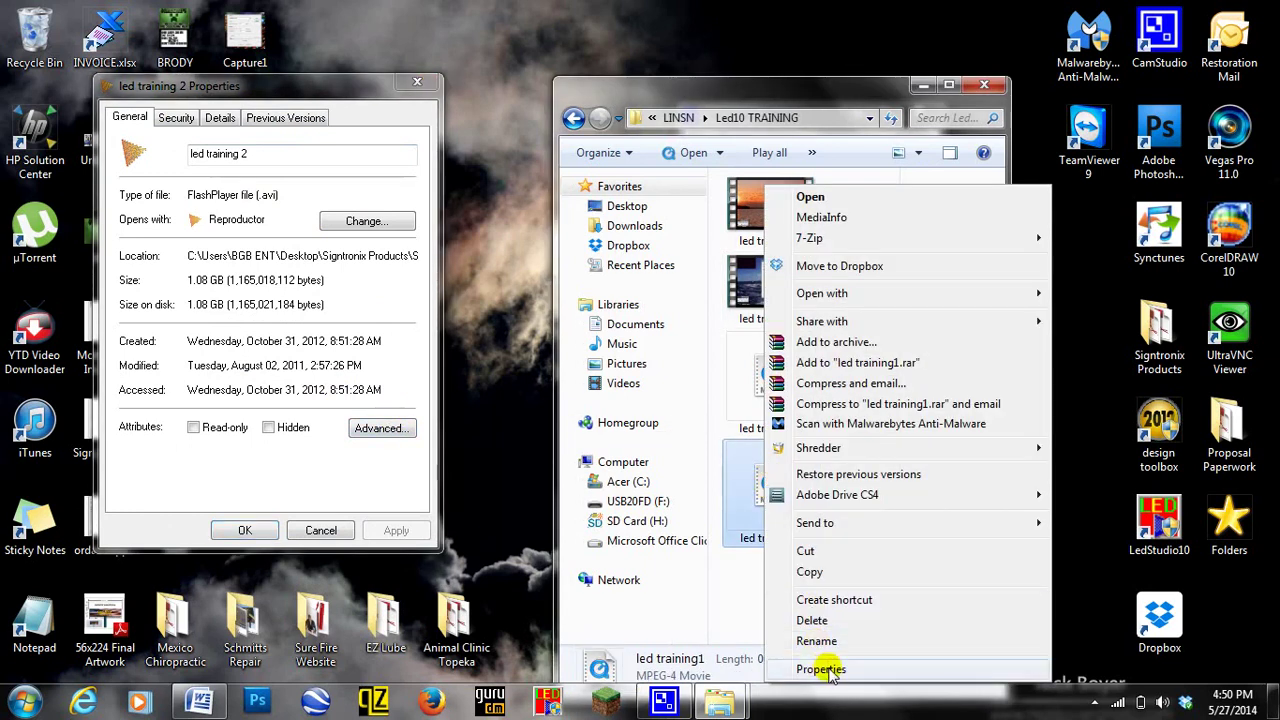
right_click(746, 376)
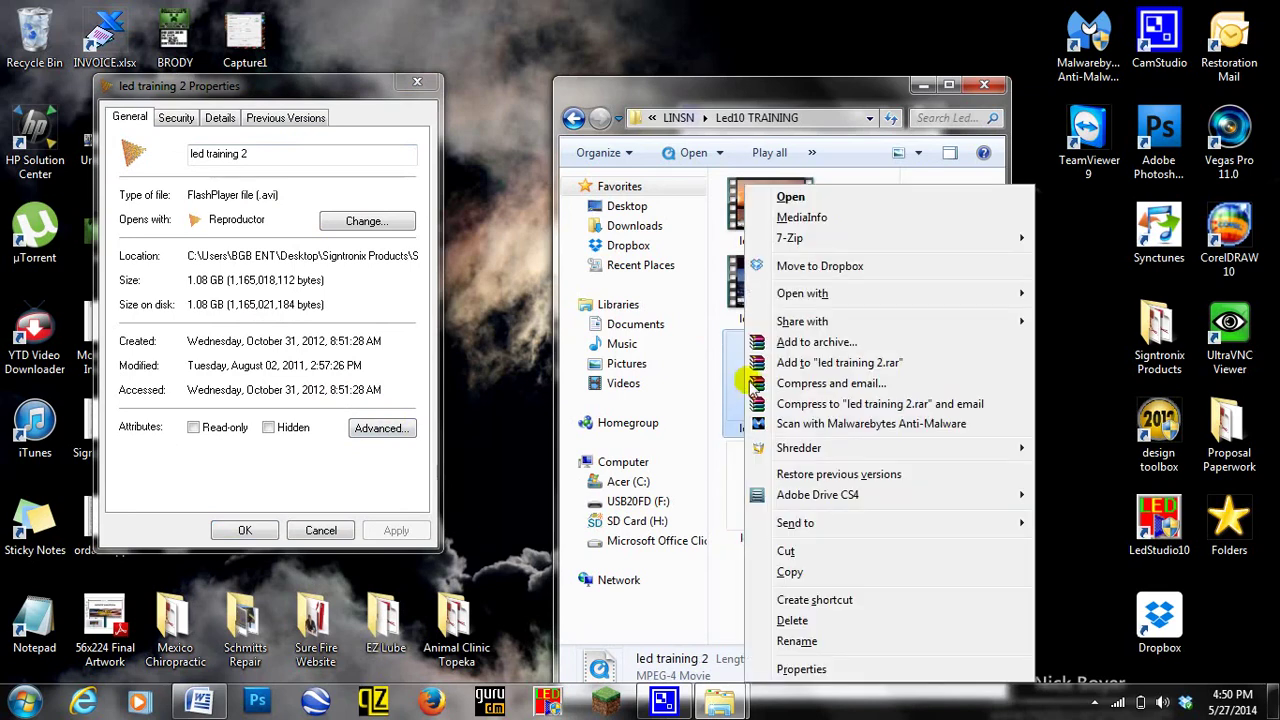
left_click(805, 669)
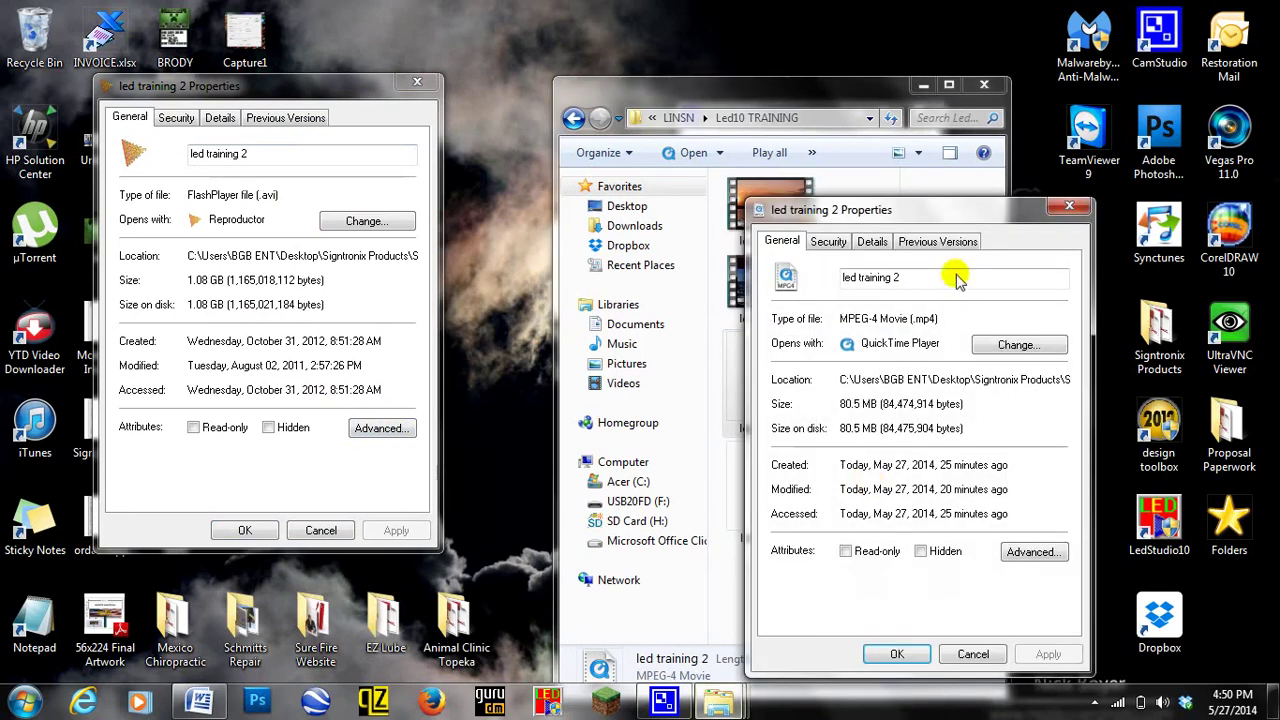
left_click_drag(947, 217, 648, 97)
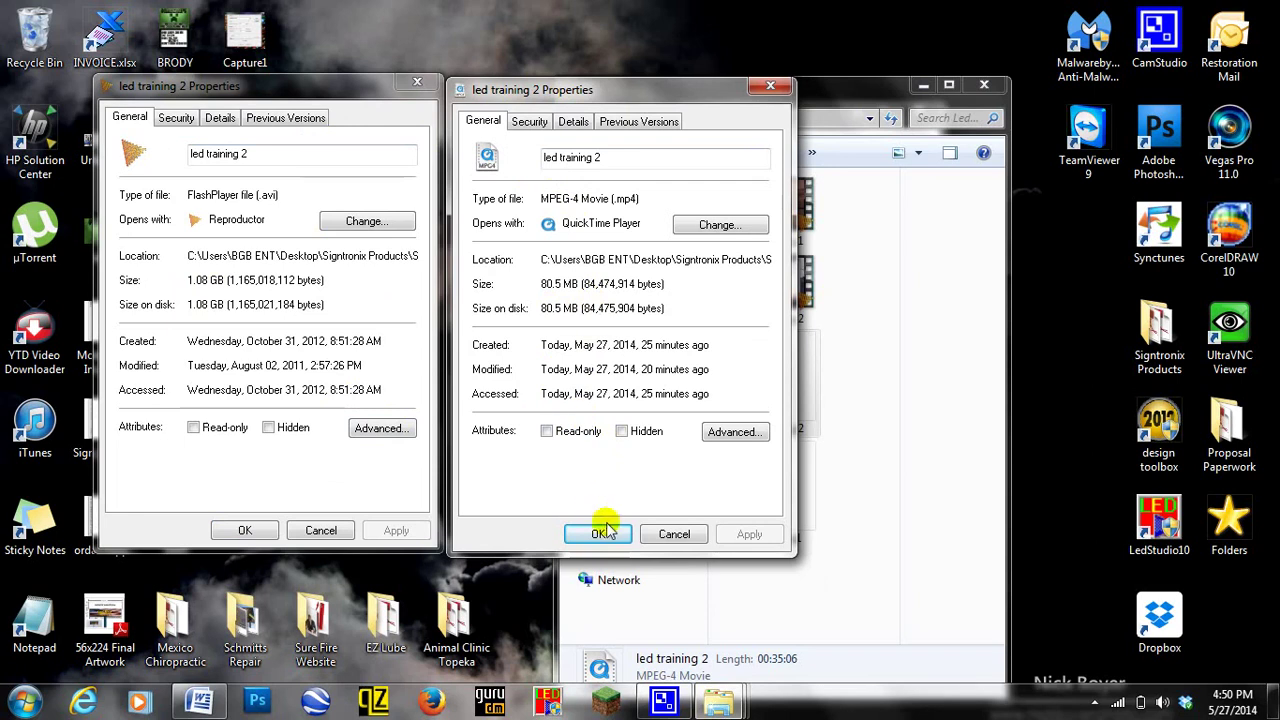
left_click(674, 534)
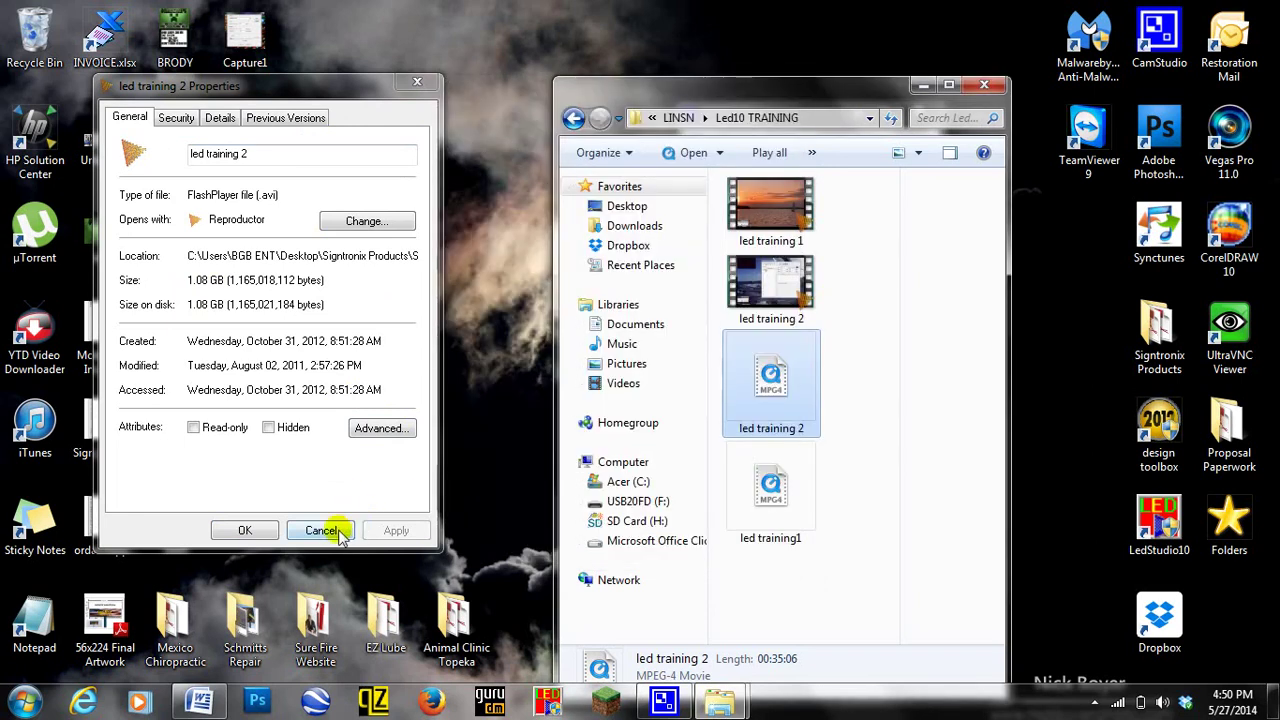
left_click(322, 530)
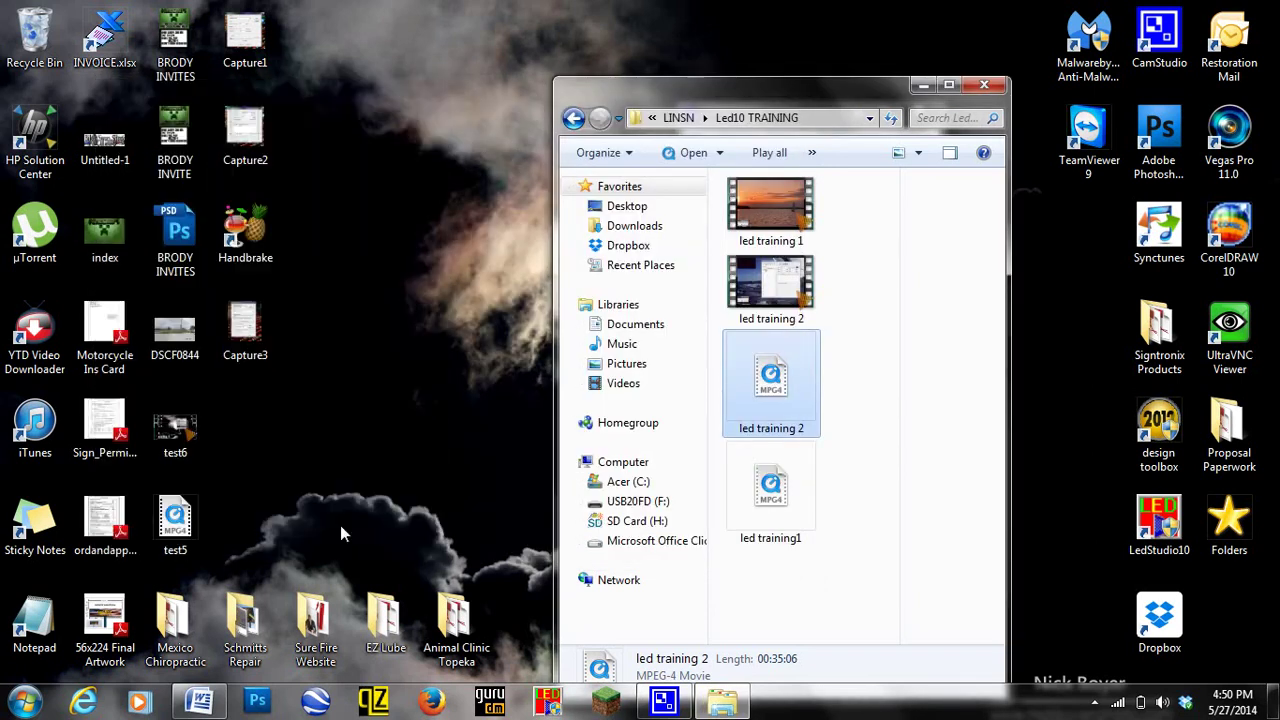
left_click(985, 86)
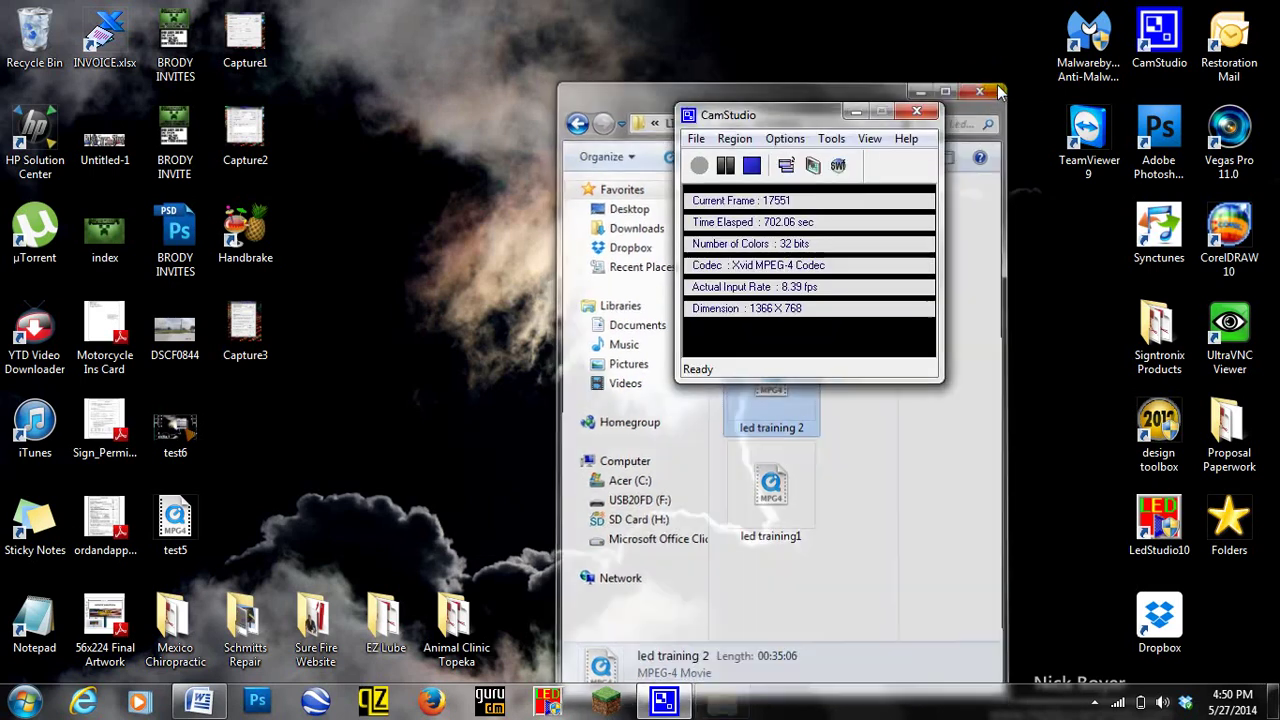
Review the compressor, quality, key frame and framerate settings in CamStudio's Video Options, and cancel the dialog
left_click(785, 138)
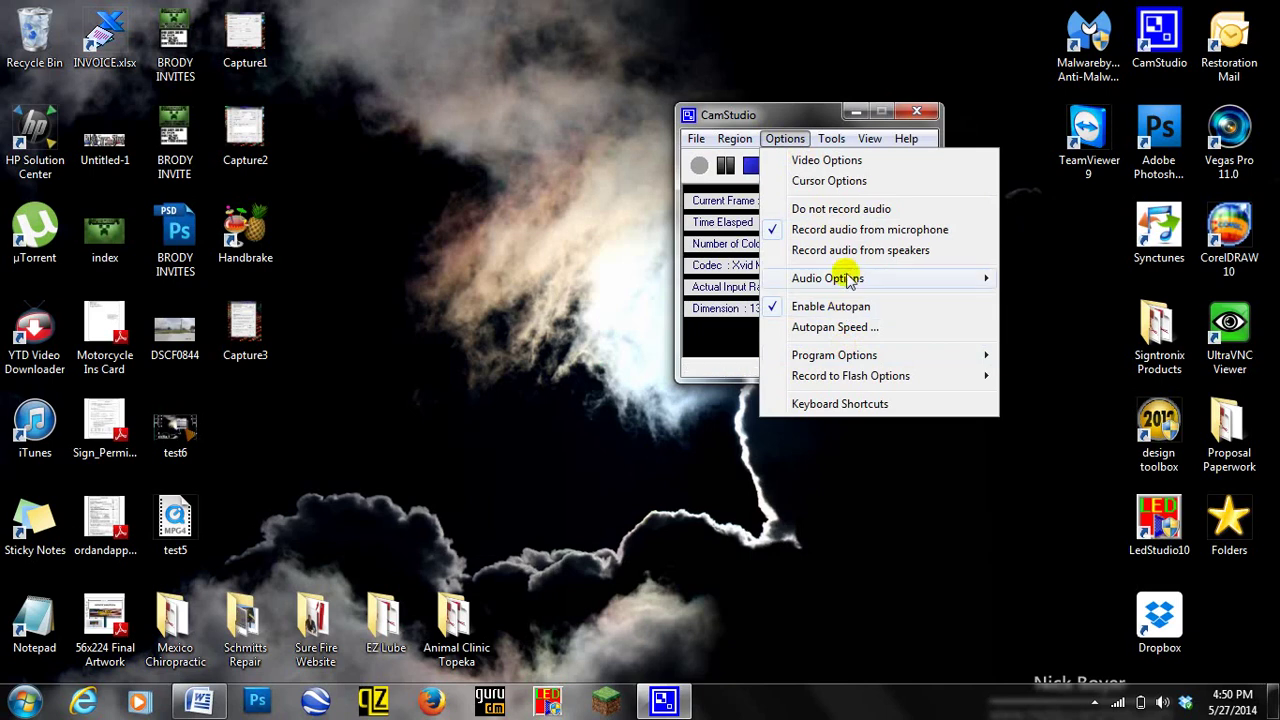
left_click(840, 165)
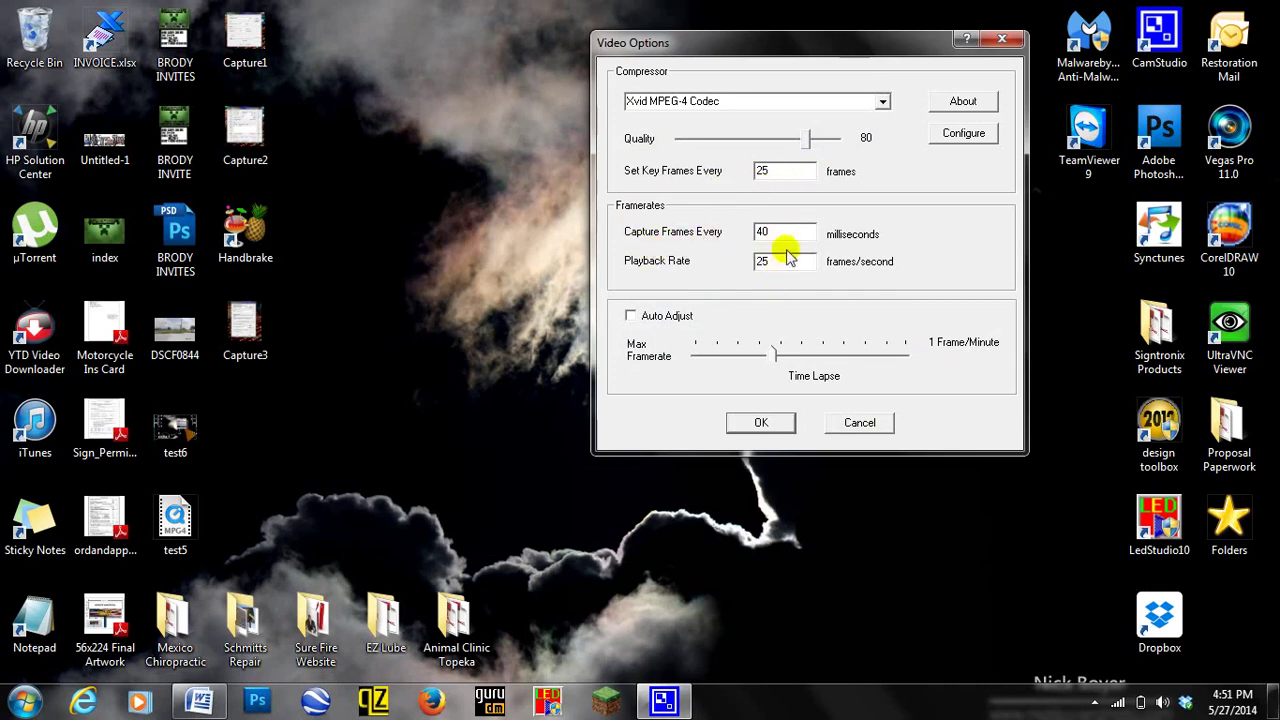
left_click(213, 705)
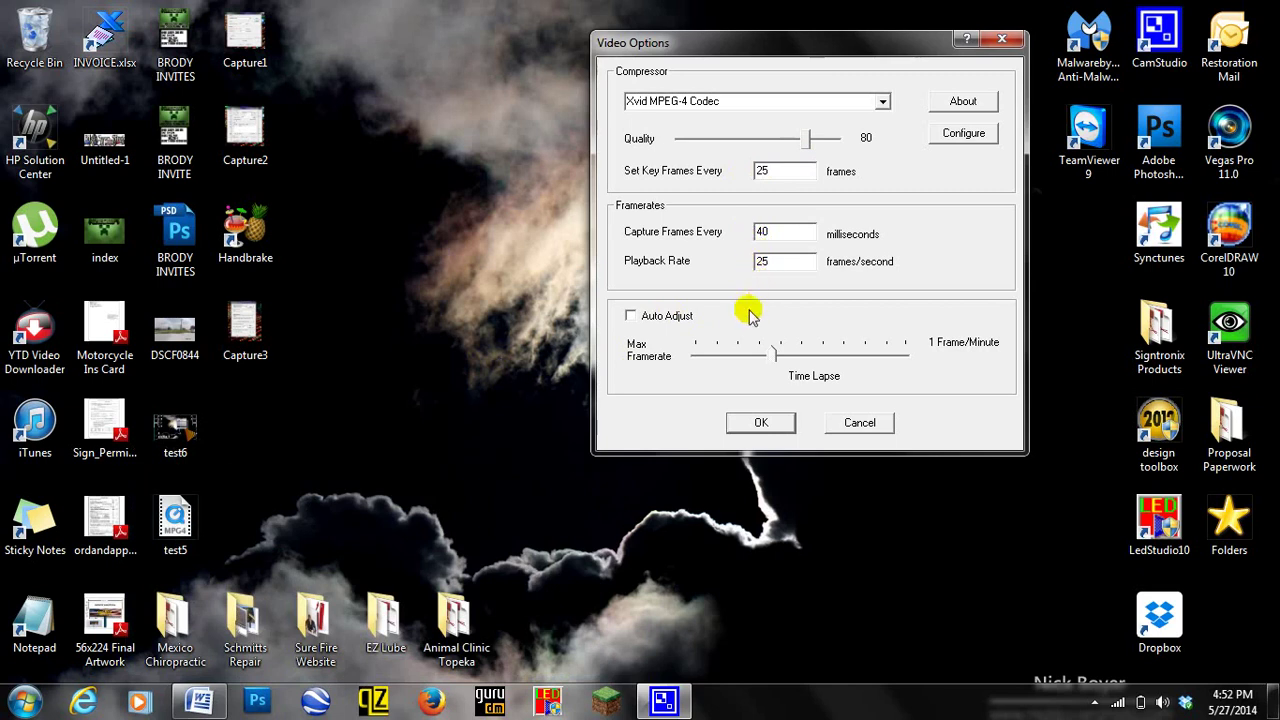
left_click(859, 422)
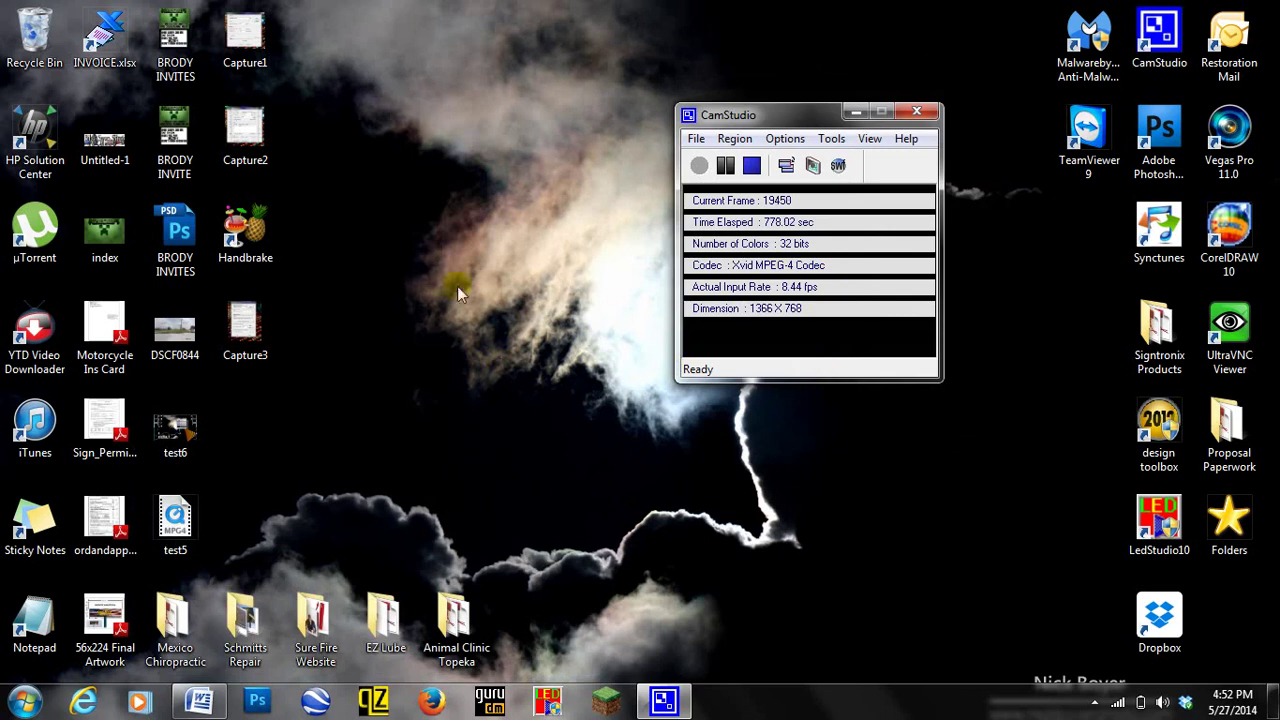
left_click(270, 240)
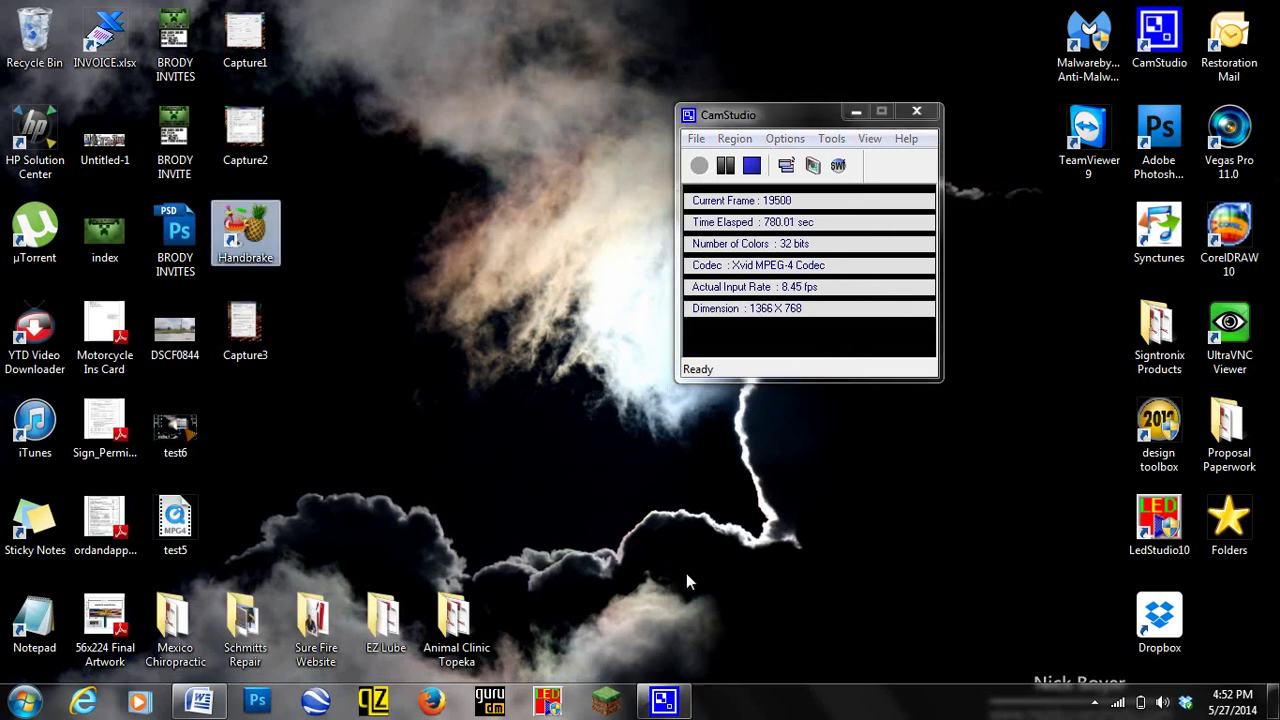
Examine the Xvid MPEG-4 codec's configuration from the Video Options, and close both dialogs
left_click(785, 139)
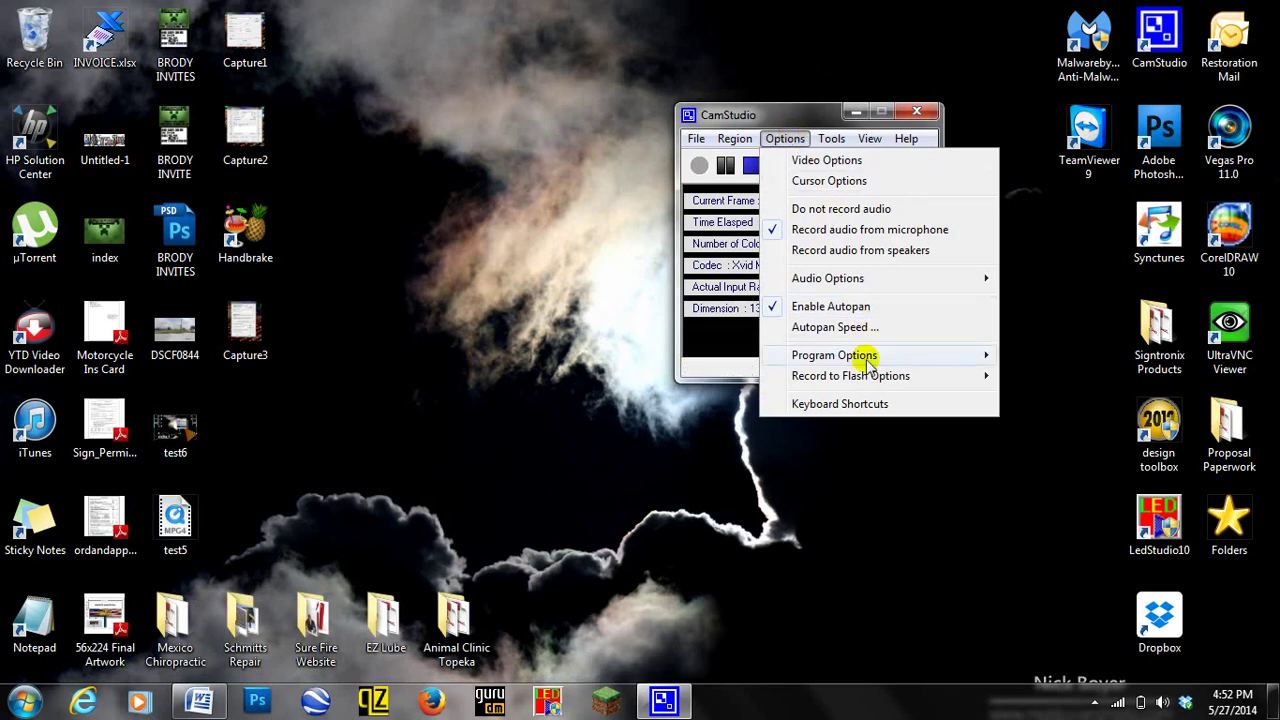
left_click(843, 162)
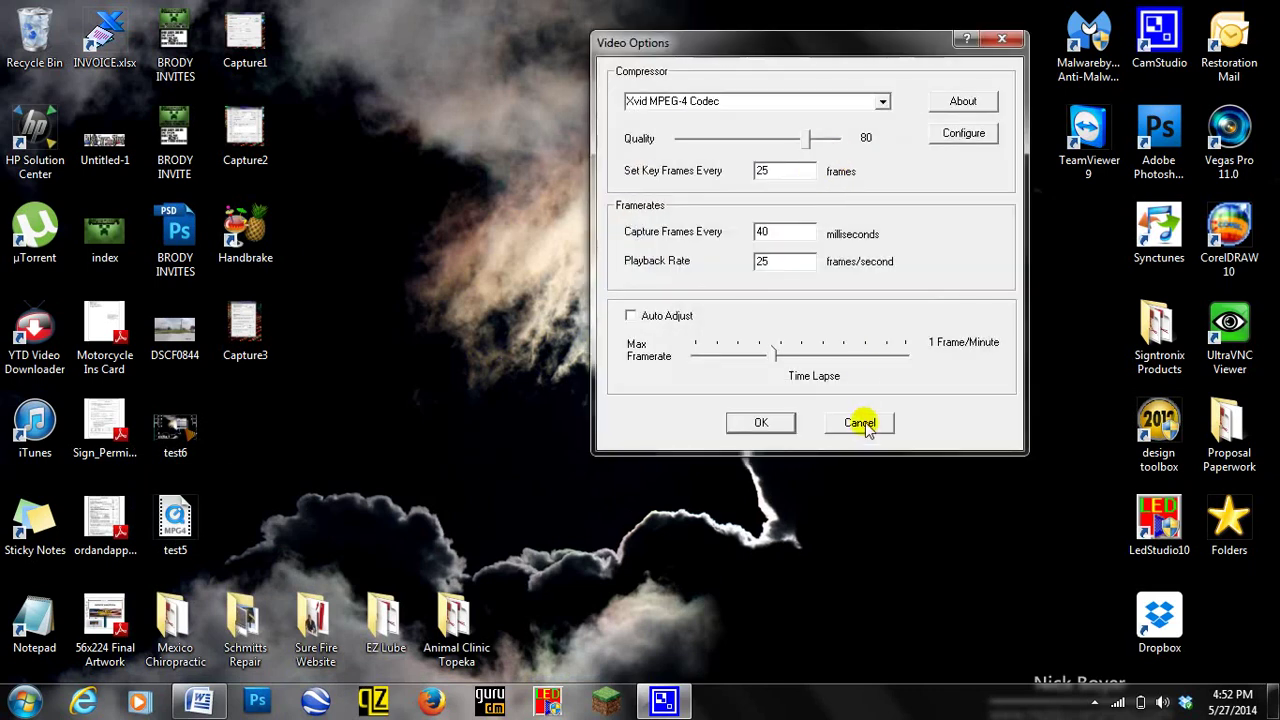
left_click(985, 135)
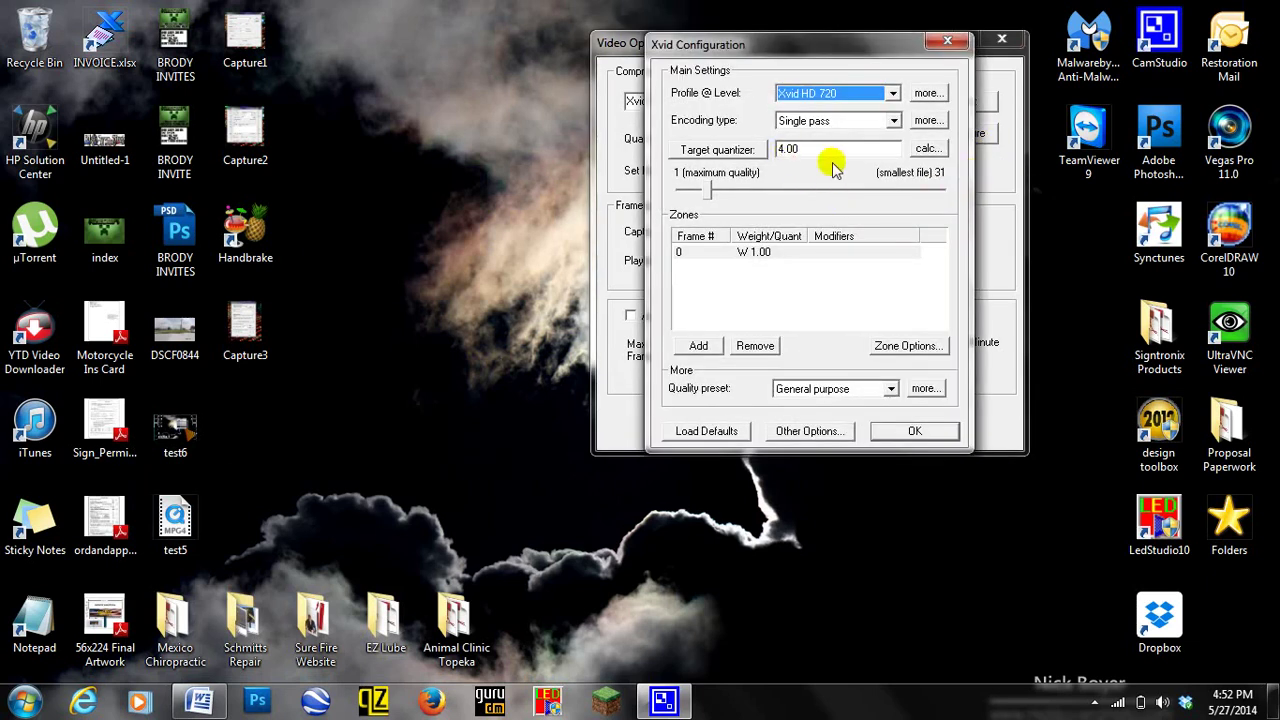
left_click(910, 430)
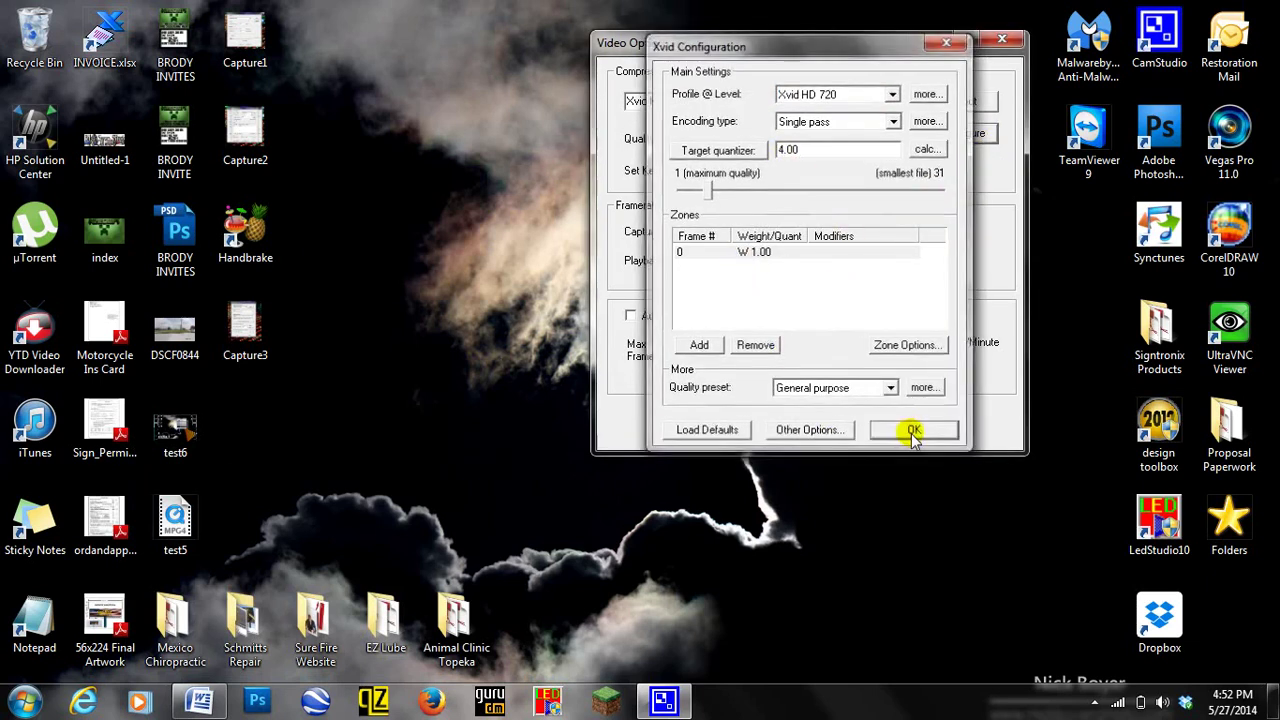
left_click(761, 422)
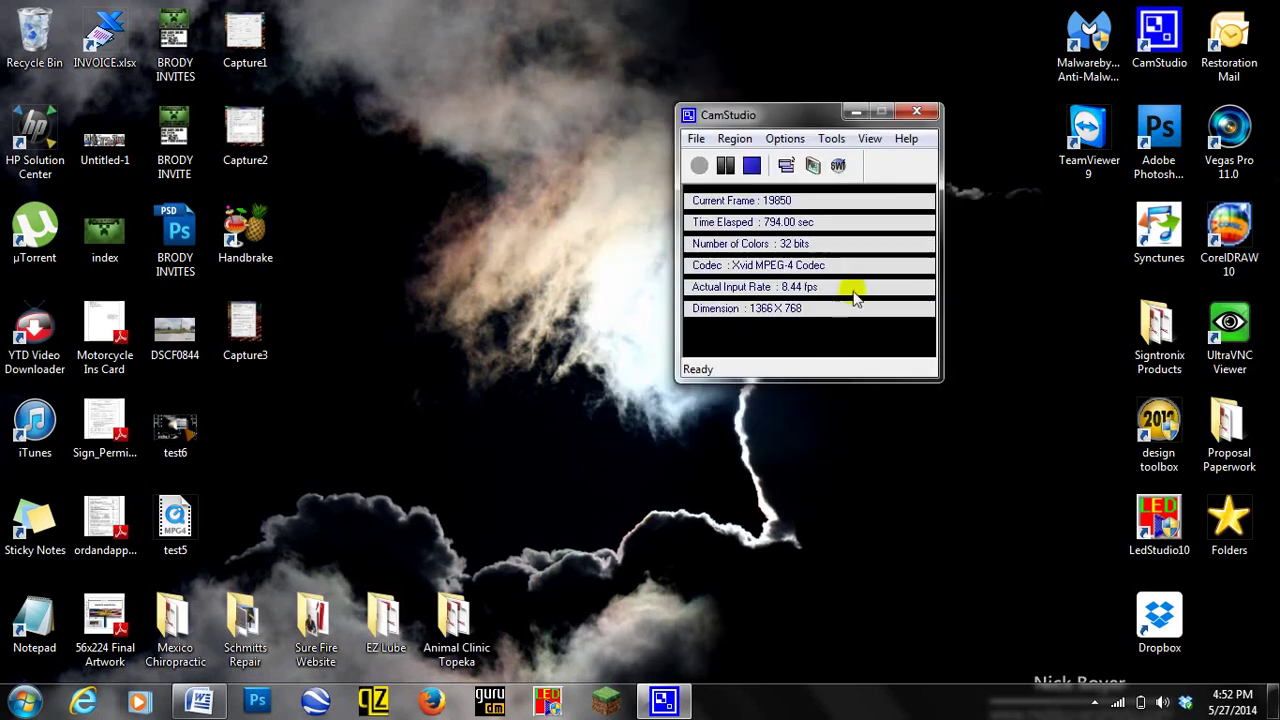
Review the recording format and interleave settings in the Audio Options for Microphone, and close the dialog
left_click(785, 138)
mouse_move(872, 284)
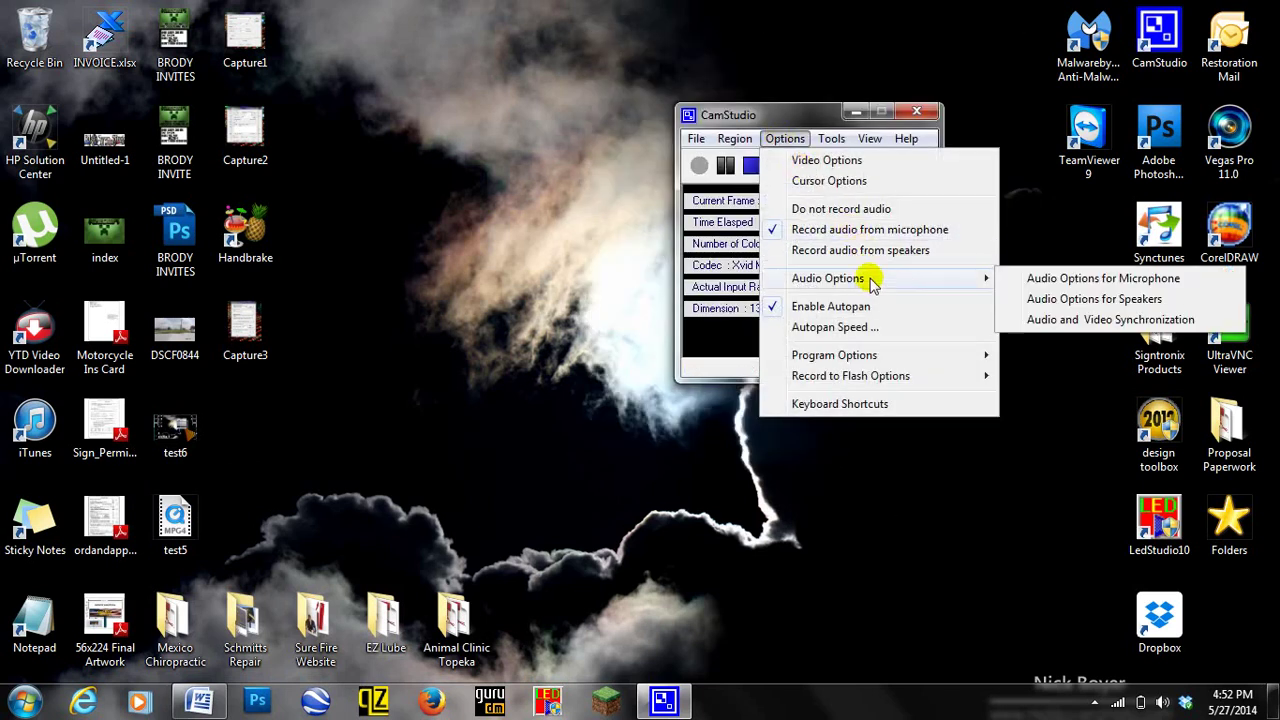
left_click(1050, 282)
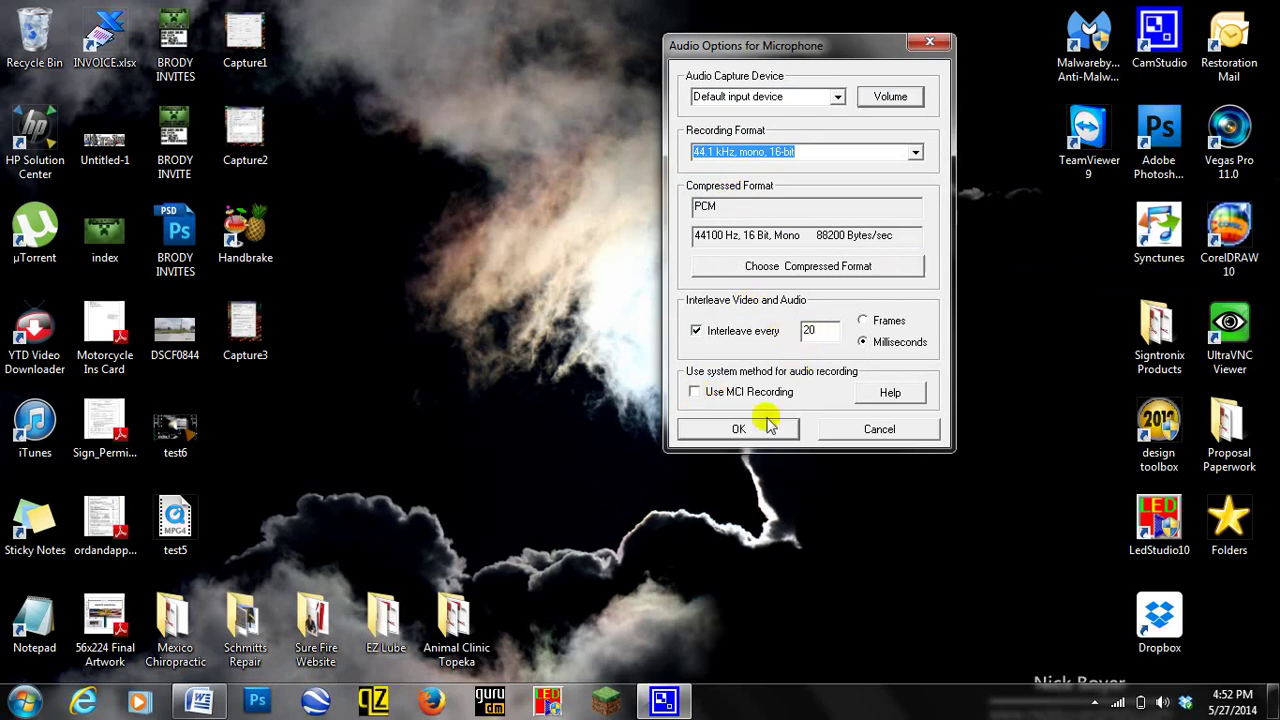
left_click(866, 429)
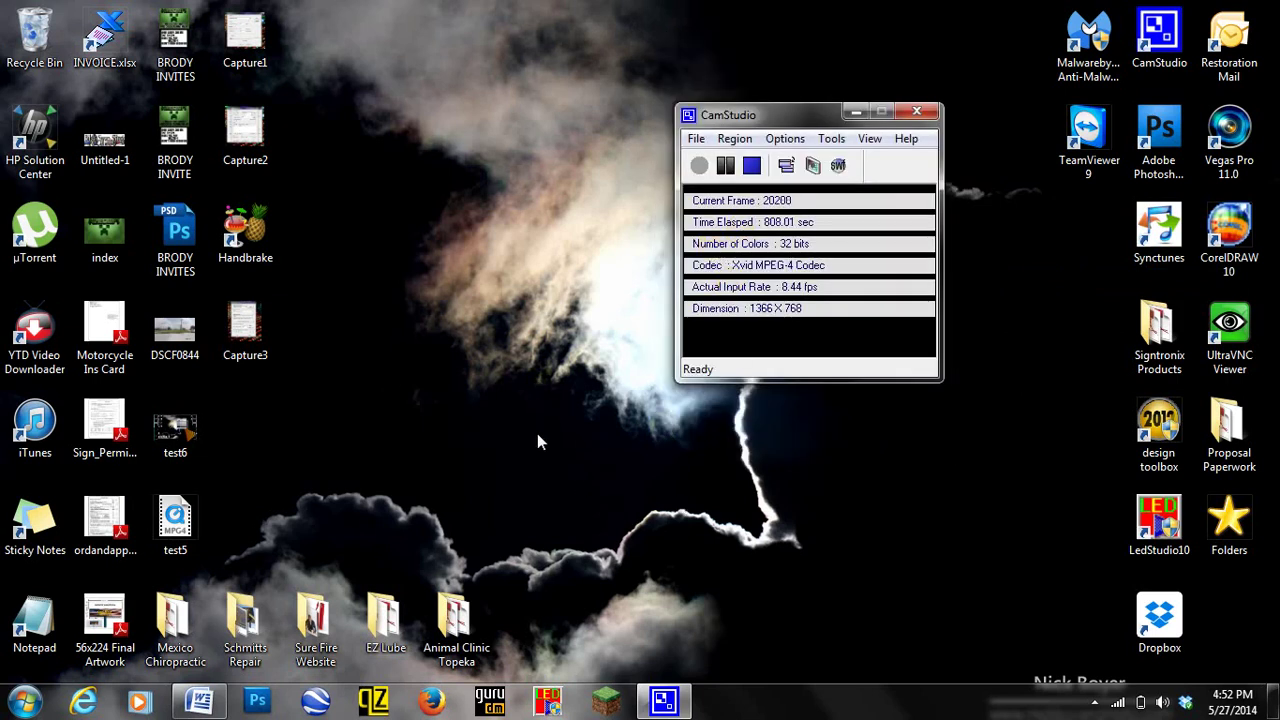
Place the properties of the desktop test6 AVI and test5 MP4 side by side, compare their file sizes, and close both dialogs
right_click(175, 433)
left_click(283, 669)
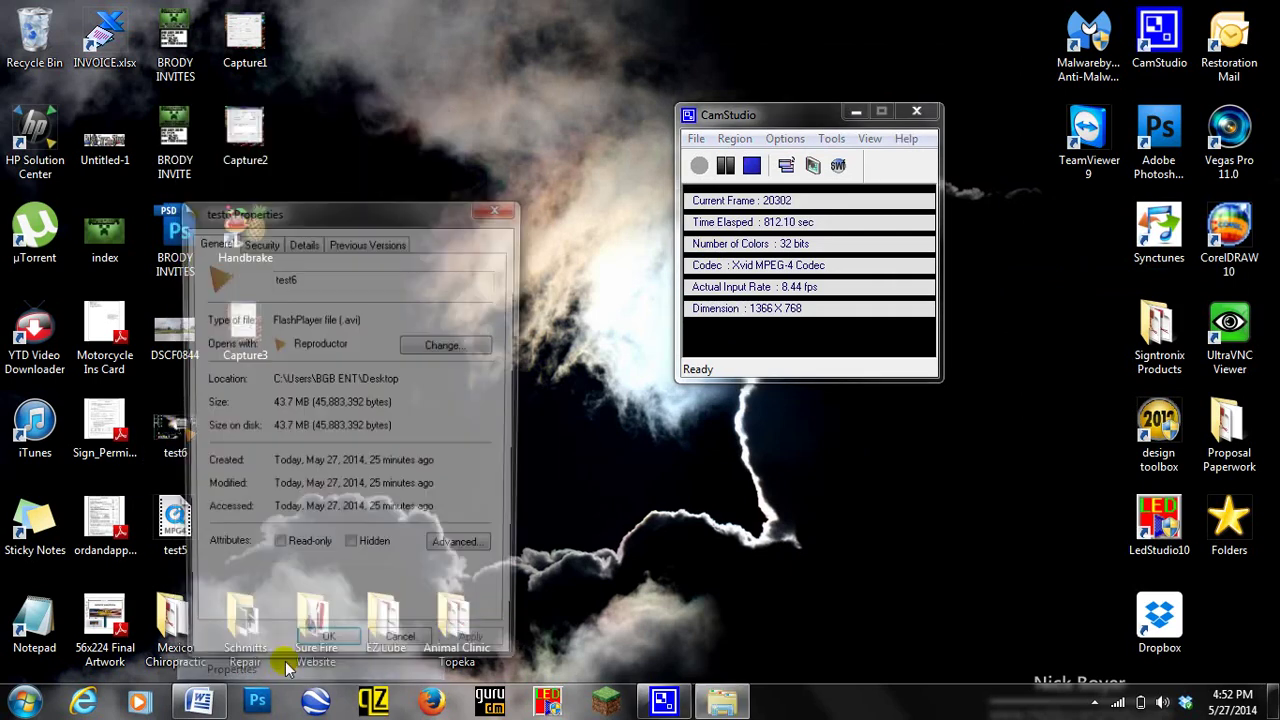
left_click_drag(379, 192, 836, 59)
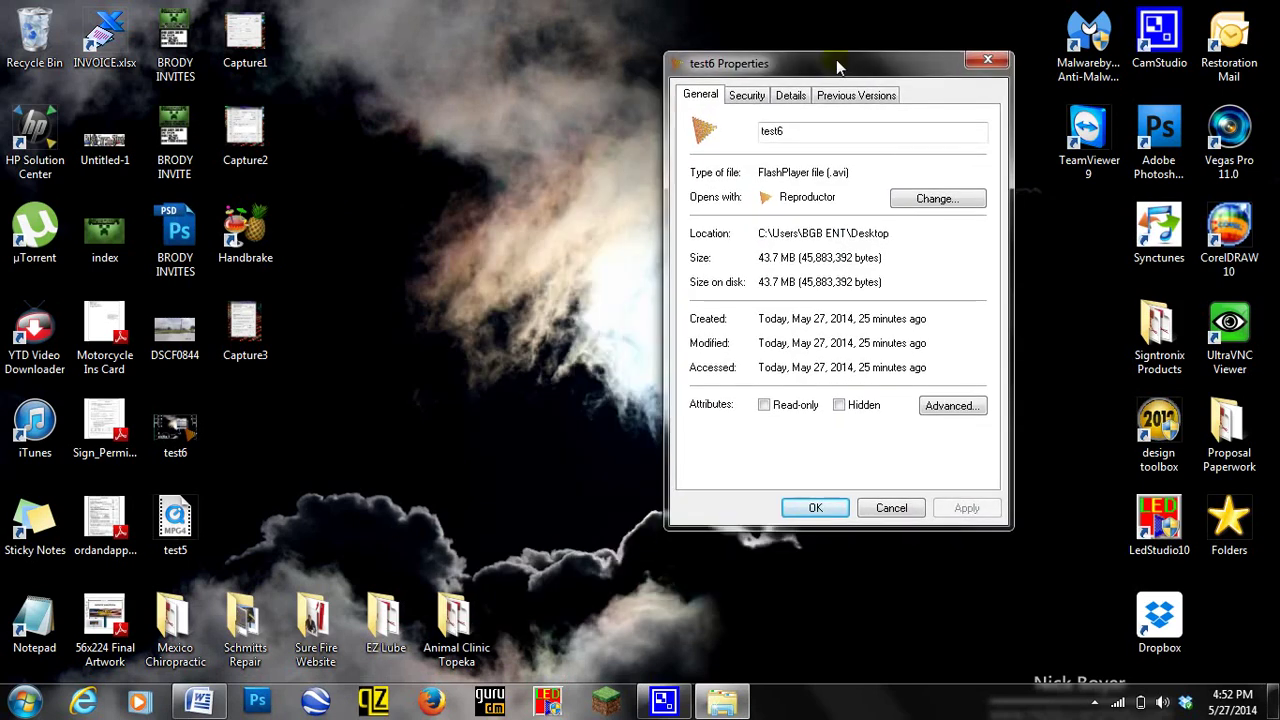
left_click(181, 528)
right_click(181, 530)
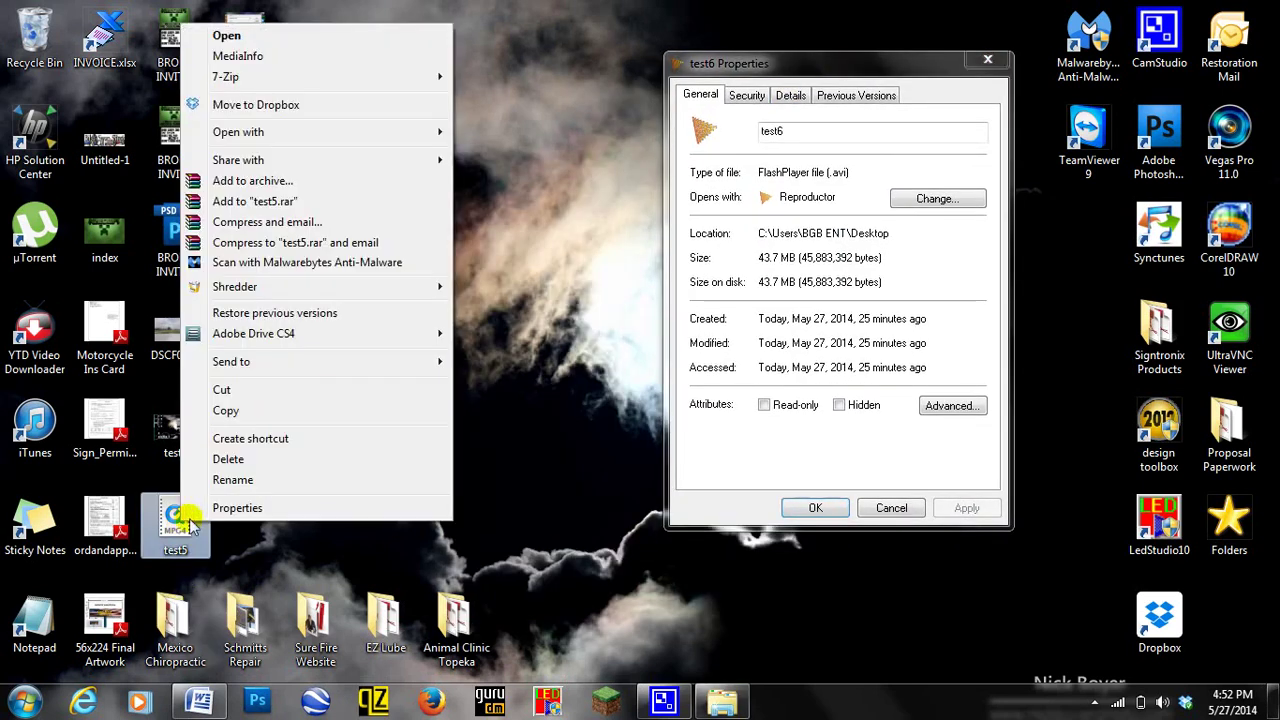
left_click(229, 583)
left_click_drag(347, 207, 472, 62)
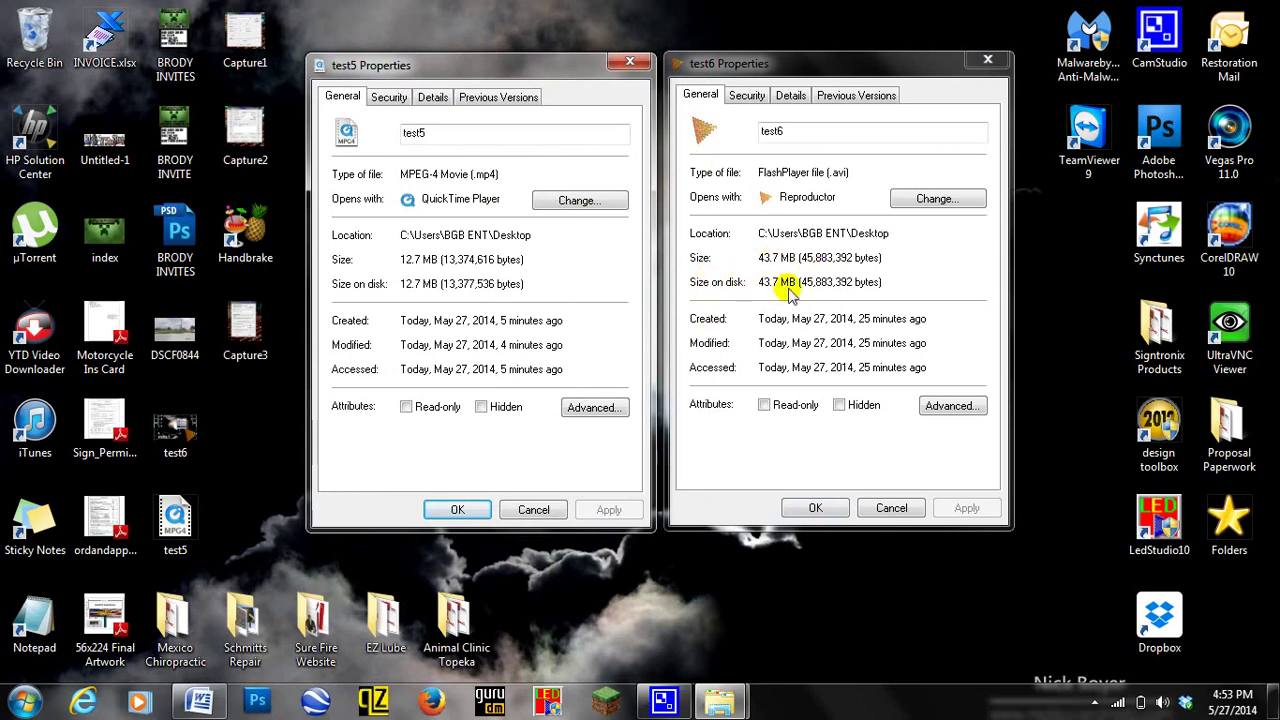
left_click(531, 512)
left_click(877, 510)
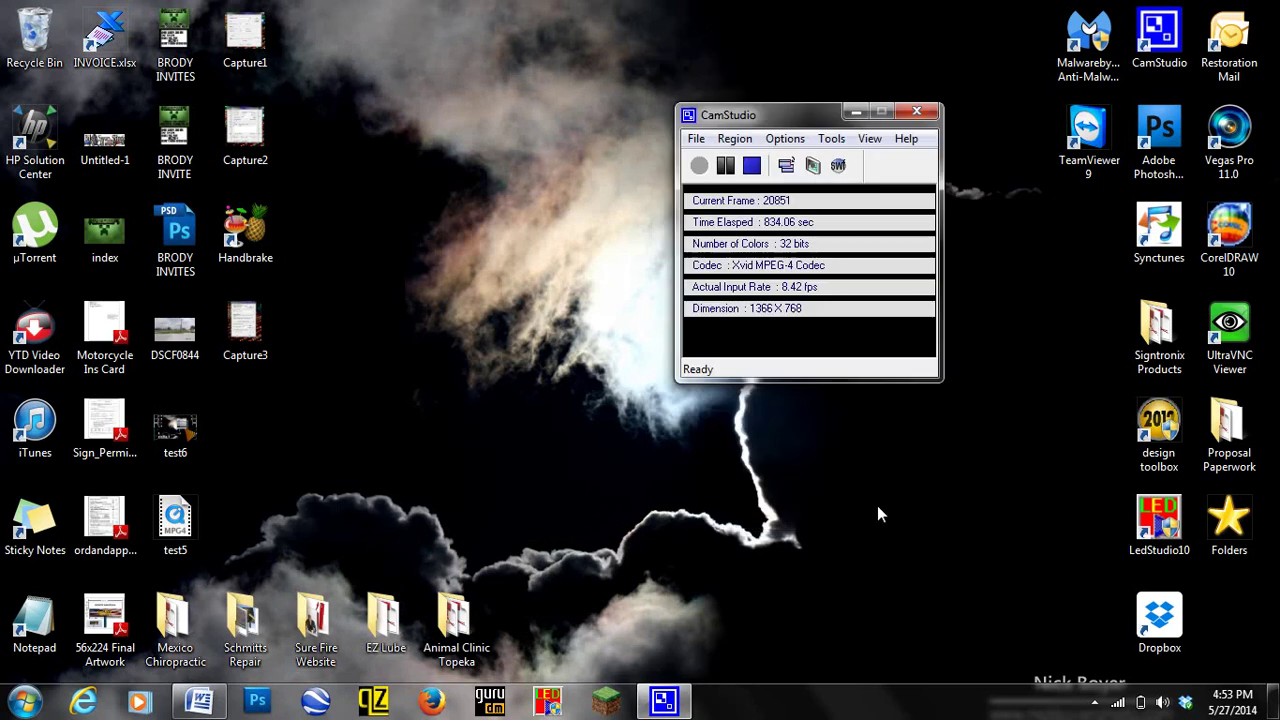